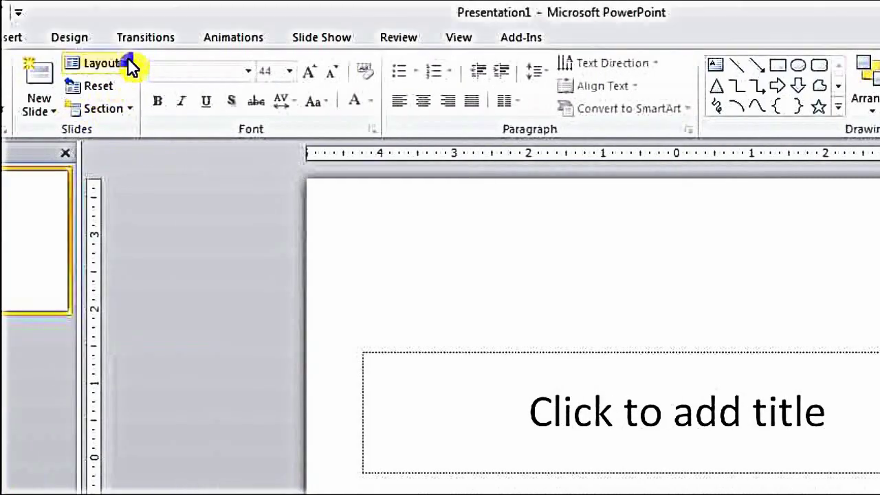
# - Open the slide layout gallery and dismiss it without changing any layout
pyautogui.click(128, 66)
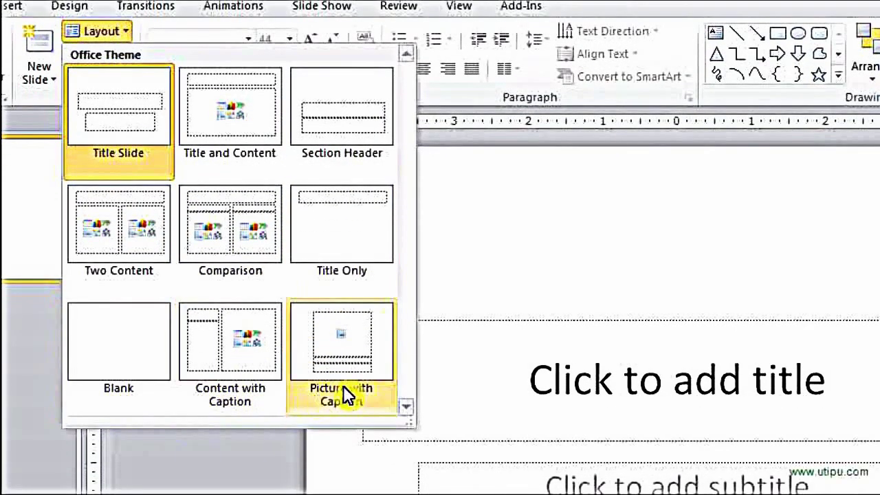
pyautogui.press('Escape')
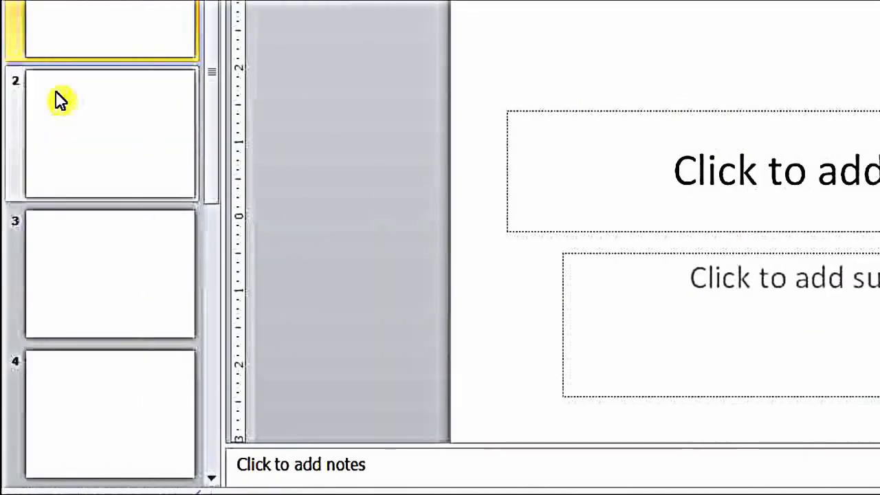
# - Review slides 2 and 3, then bring up the layout gallery for slide 1
pyautogui.click(55, 101)
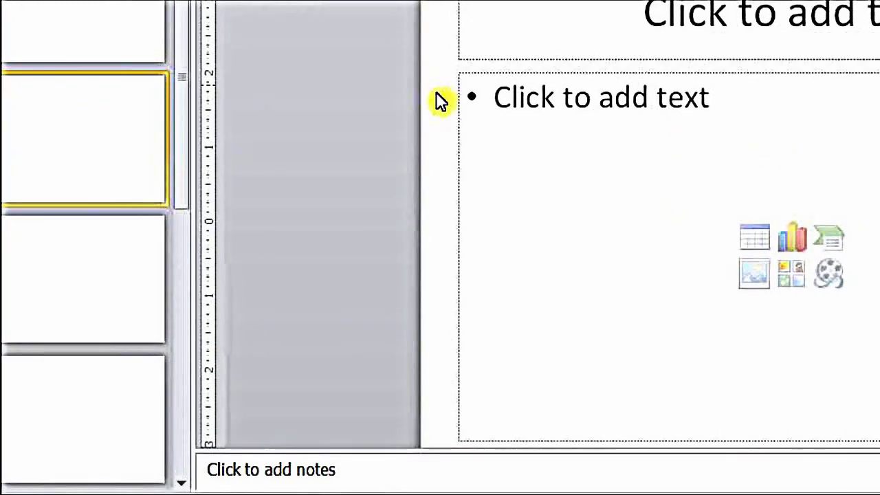
pyautogui.click(114, 328)
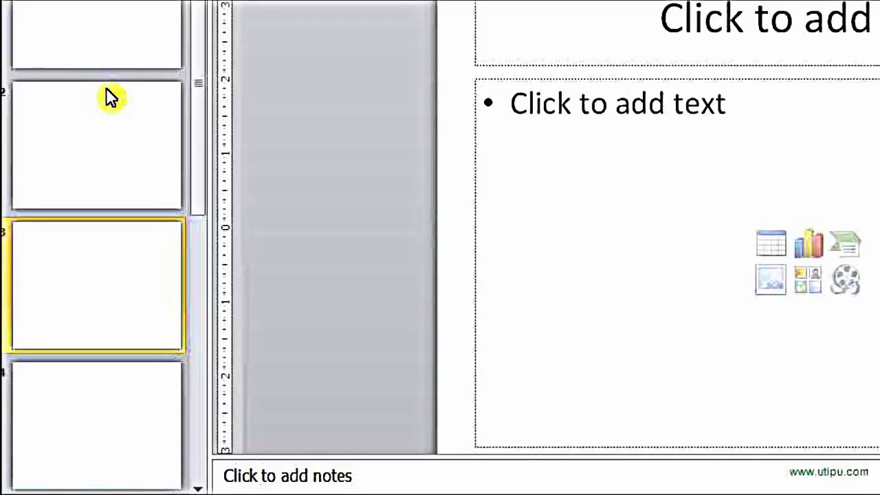
pyautogui.click(103, 24)
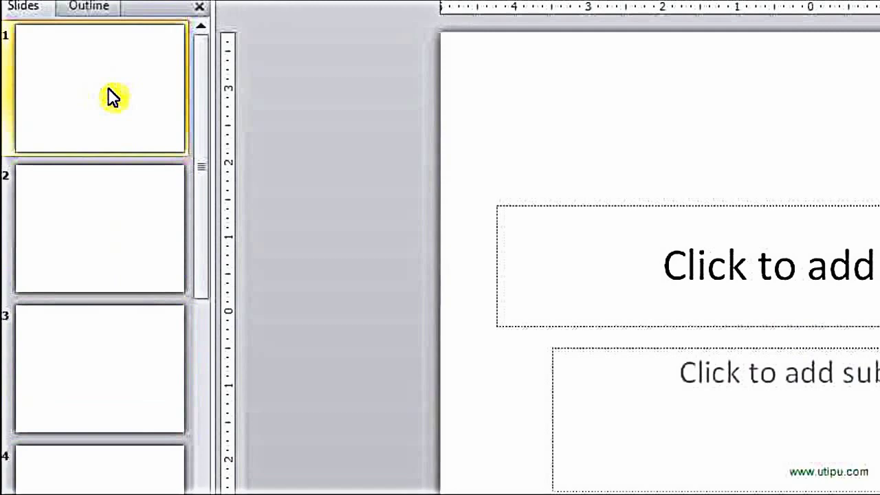
pyautogui.click(265, 65)
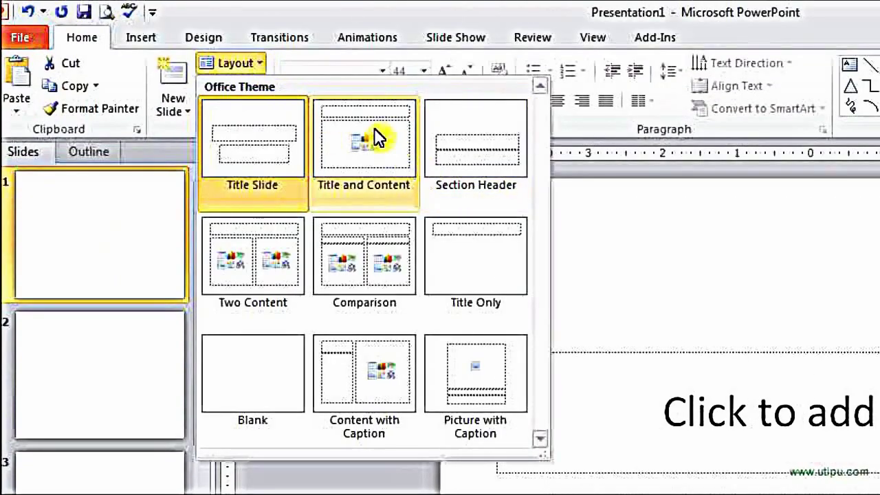
# - Apply Title and Content to slide 1 and Two Content to slide 2
pyautogui.click(375, 128)
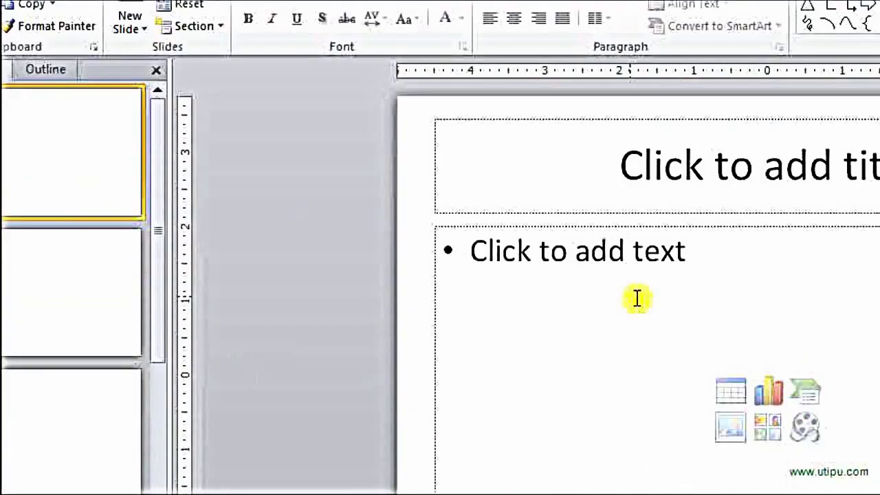
pyautogui.click(91, 275)
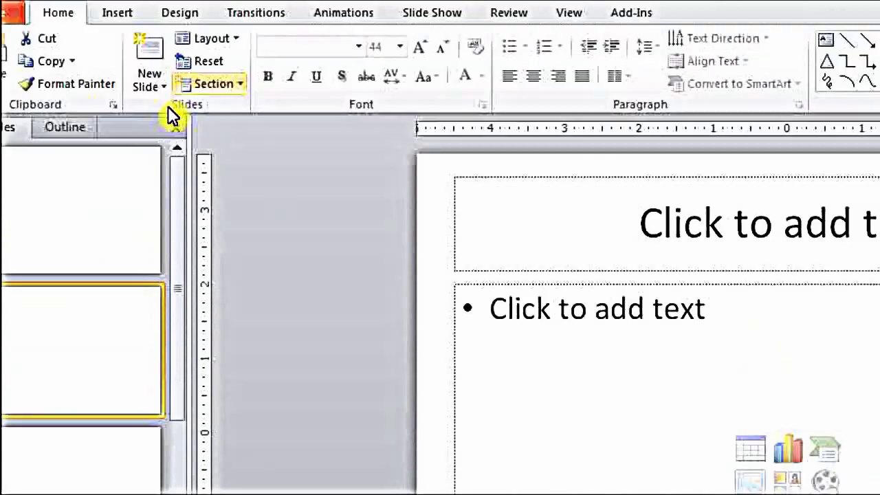
pyautogui.click(231, 39)
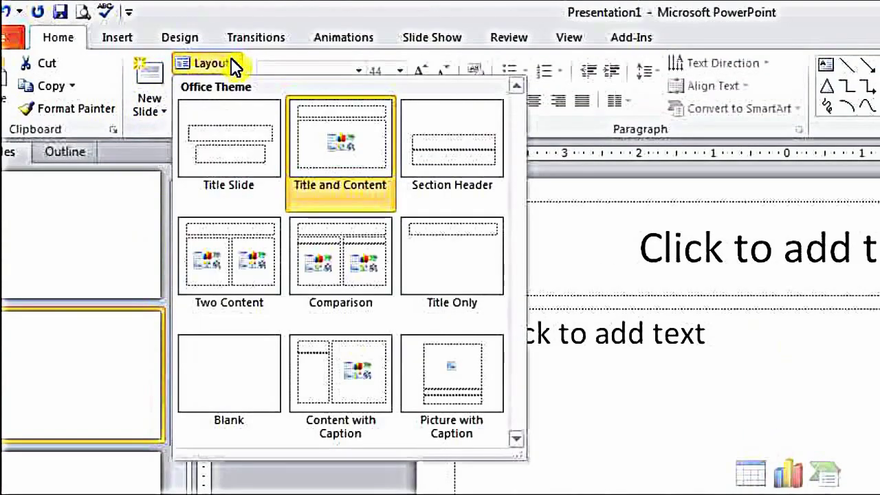
pyautogui.click(230, 268)
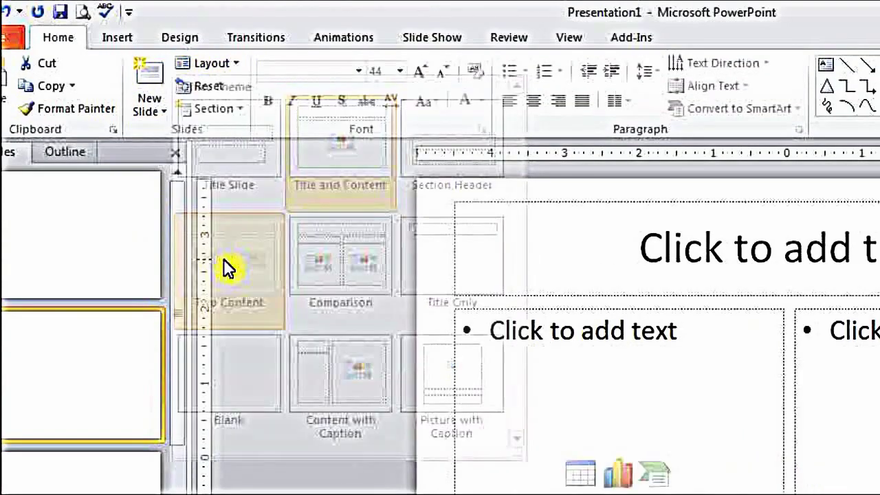
# - Apply the Content with Caption layout to slide 3, then return to slide 1
pyautogui.click(137, 413)
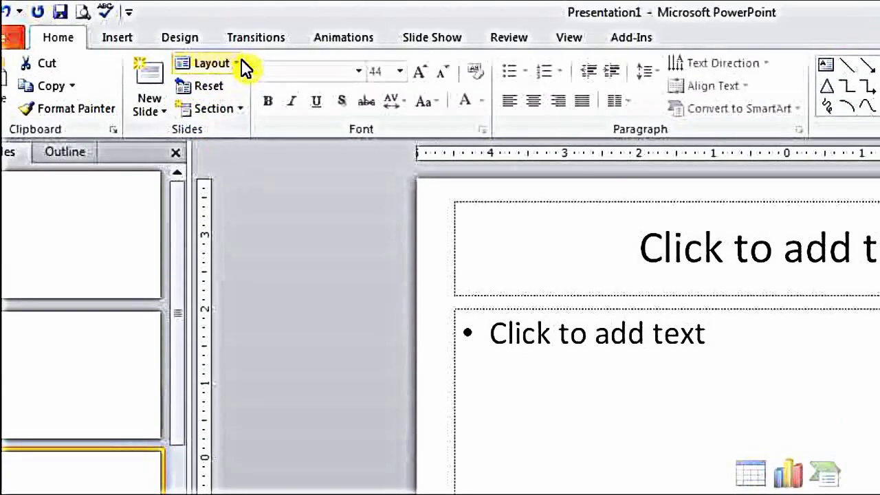
pyautogui.click(234, 62)
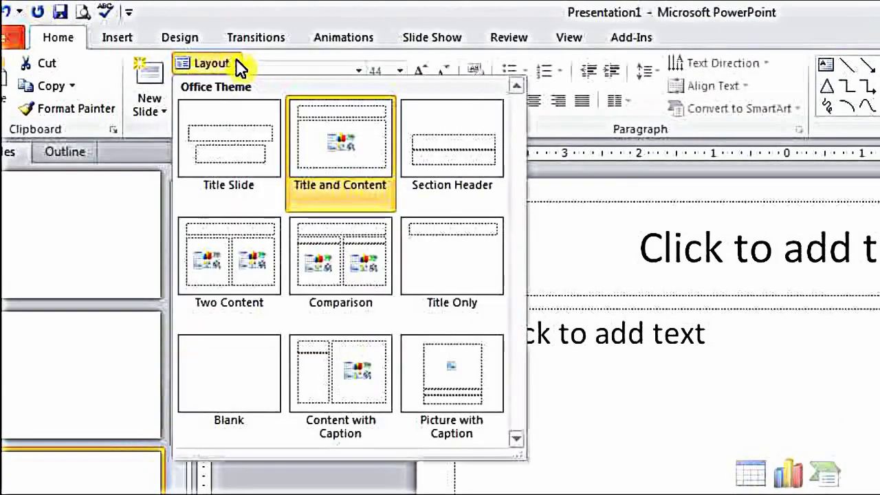
pyautogui.click(358, 384)
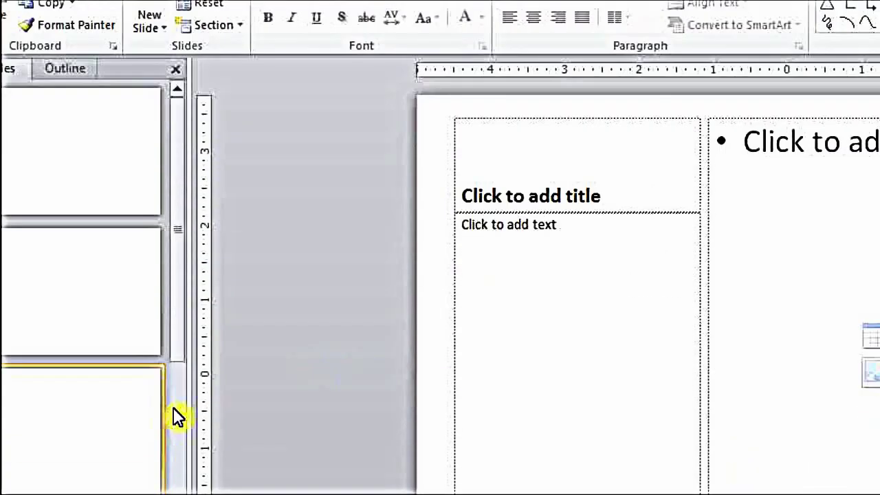
pyautogui.click(107, 166)
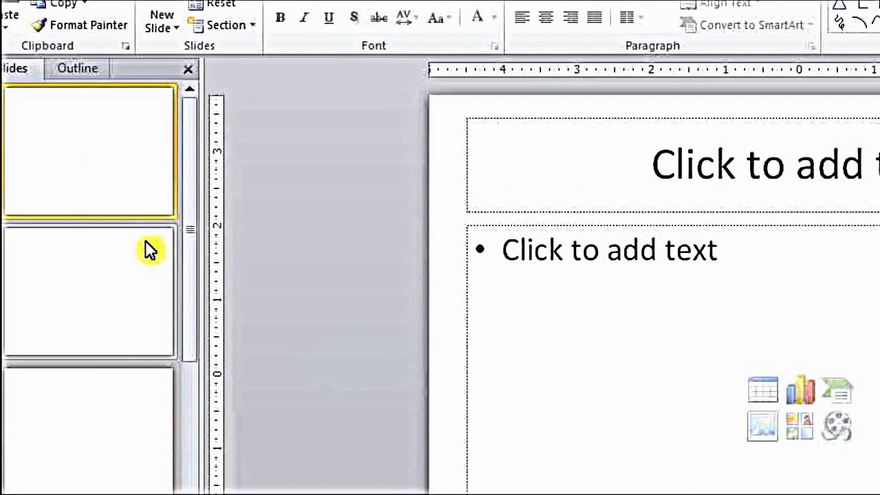
pyautogui.click(546, 130)
pyautogui.click(548, 277)
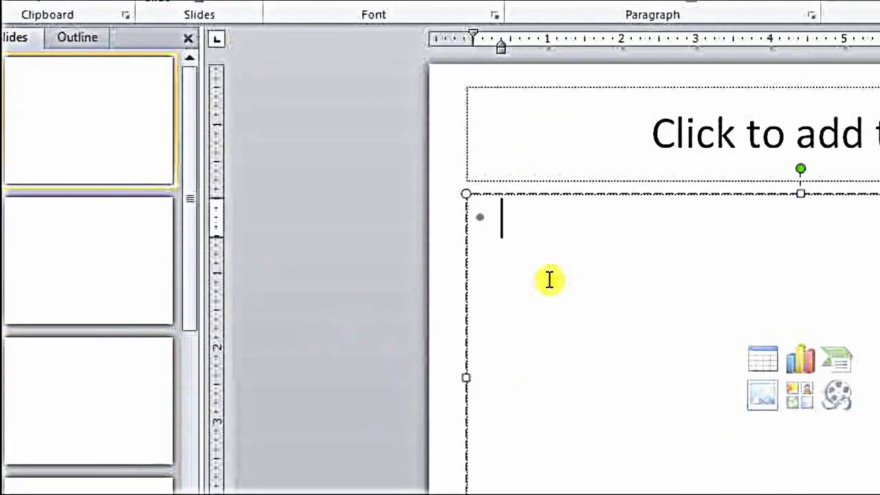
pyautogui.click(546, 137)
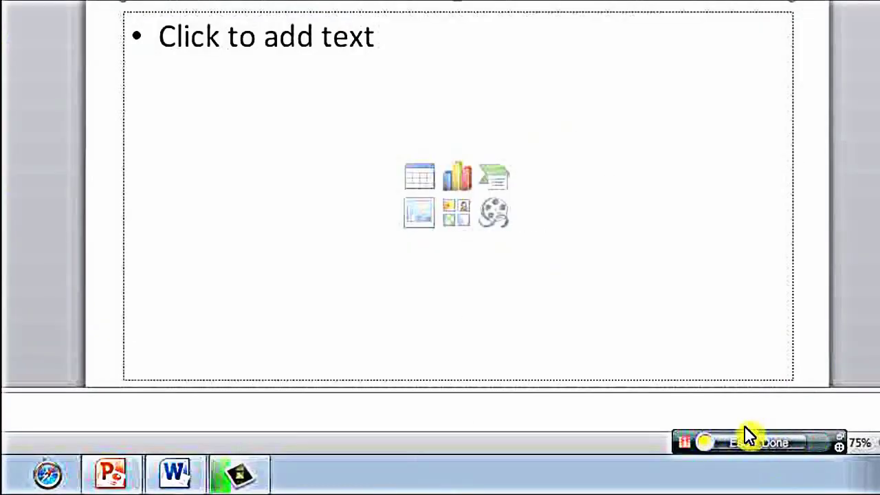
pyautogui.click(454, 118)
pyautogui.moveTo(150, 88)
pyautogui.mouseDown()
pyautogui.moveTo(100, 158)
pyautogui.moveTo(98, 297)
pyautogui.moveTo(159, 335)
pyautogui.mouseUp()
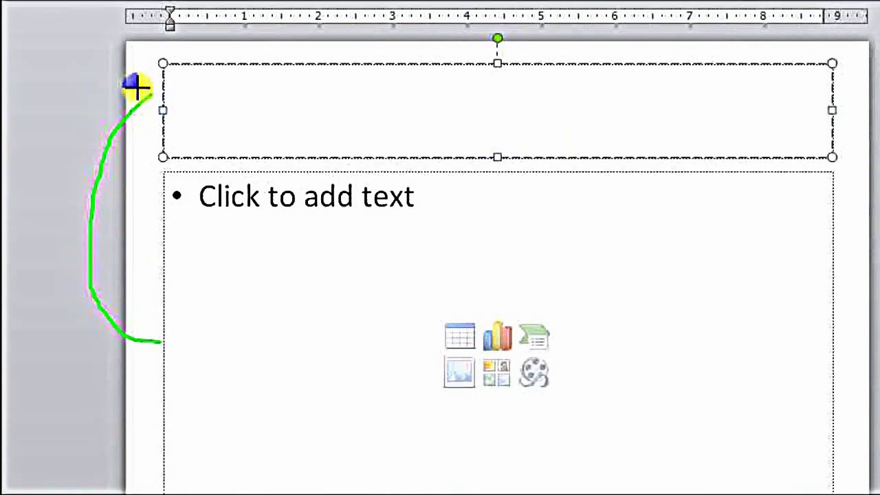
pyautogui.moveTo(136, 82); pyautogui.dragTo(152, 96)
pyautogui.rightClick(165, 310)
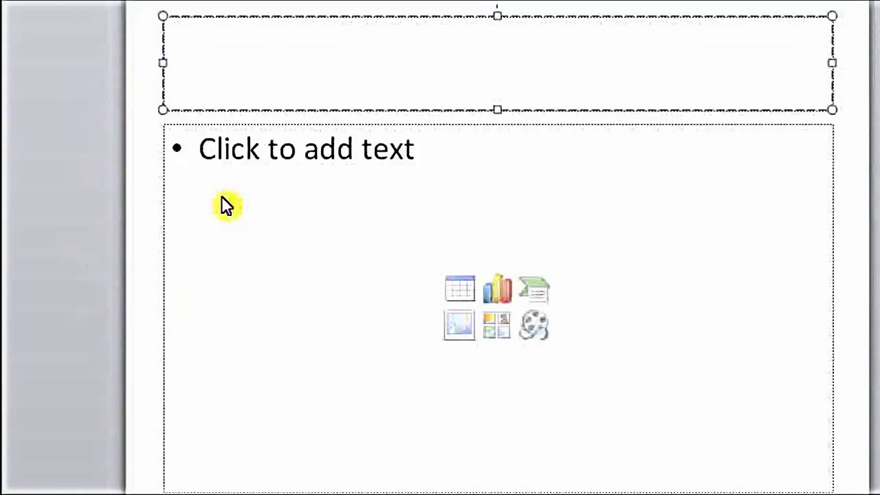
pyautogui.click(244, 269)
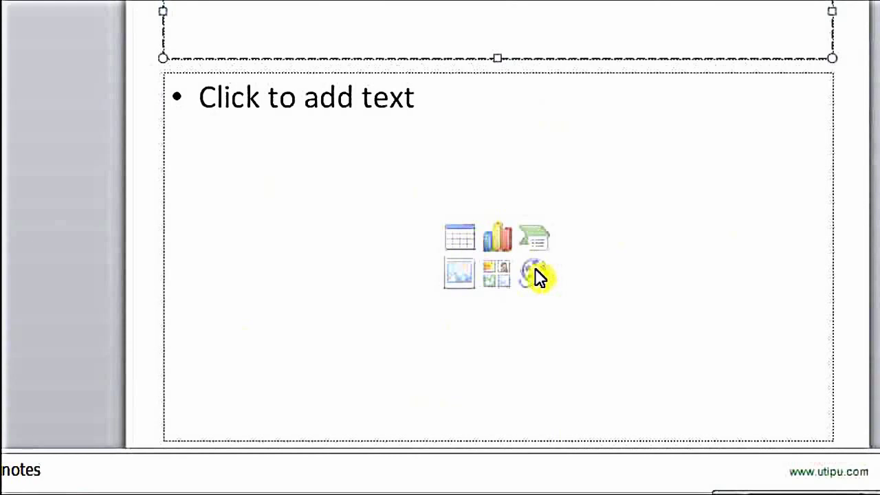
pyautogui.click(494, 276)
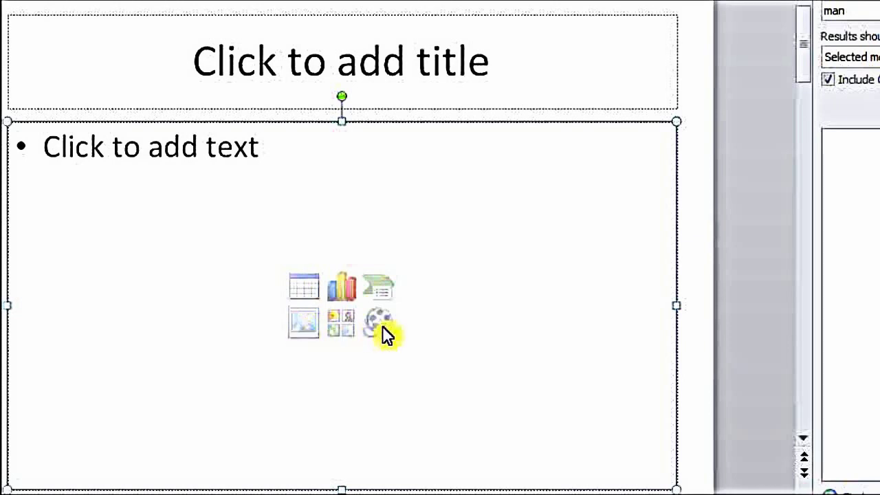
pyautogui.click(308, 323)
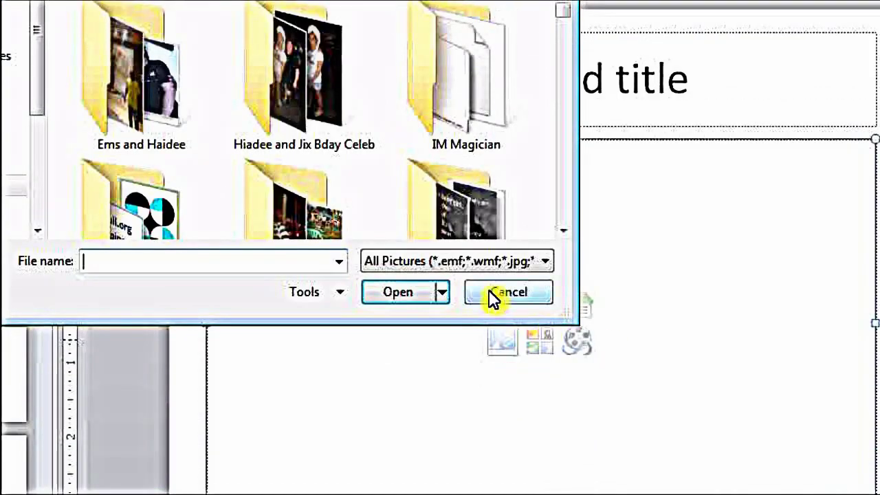
pyautogui.click(494, 295)
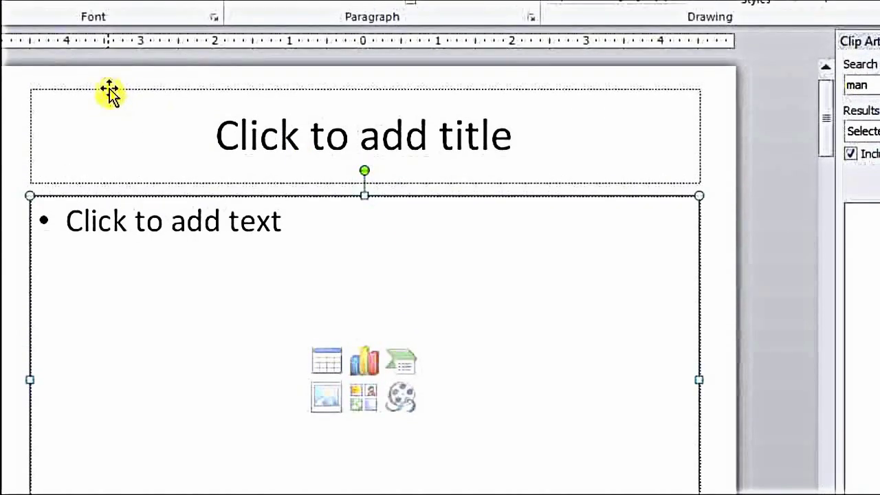
# - Delete the title placeholder from slide 1
pyautogui.click(110, 92)
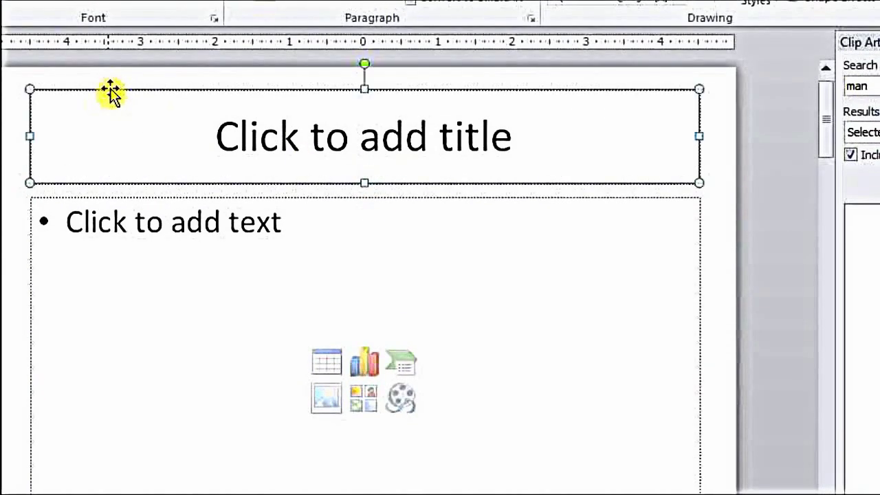
pyautogui.click(10, 132)
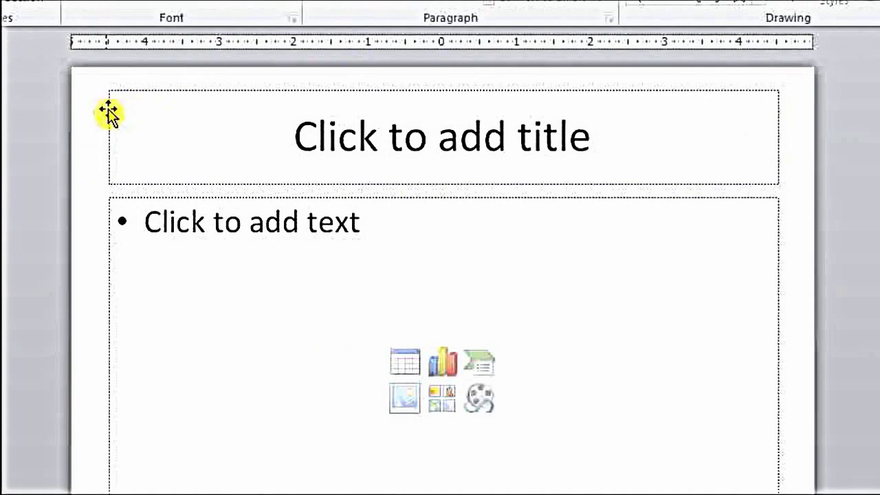
pyautogui.click(110, 112)
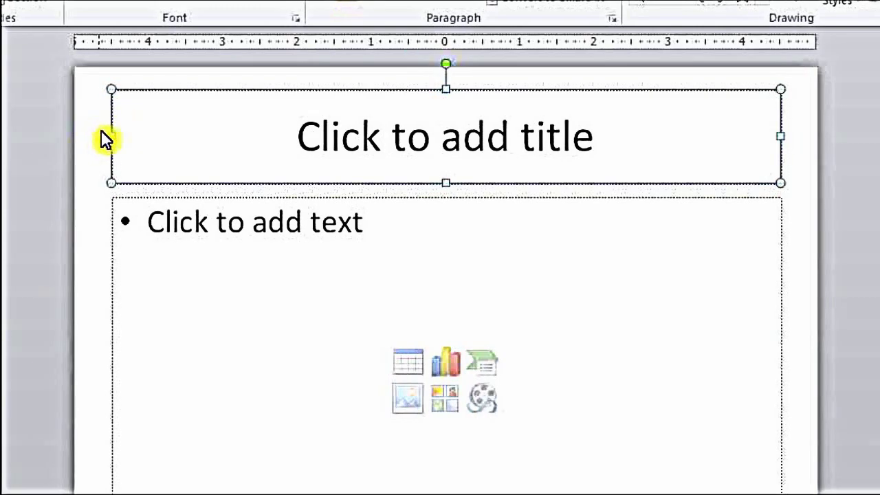
pyautogui.press('Delete')
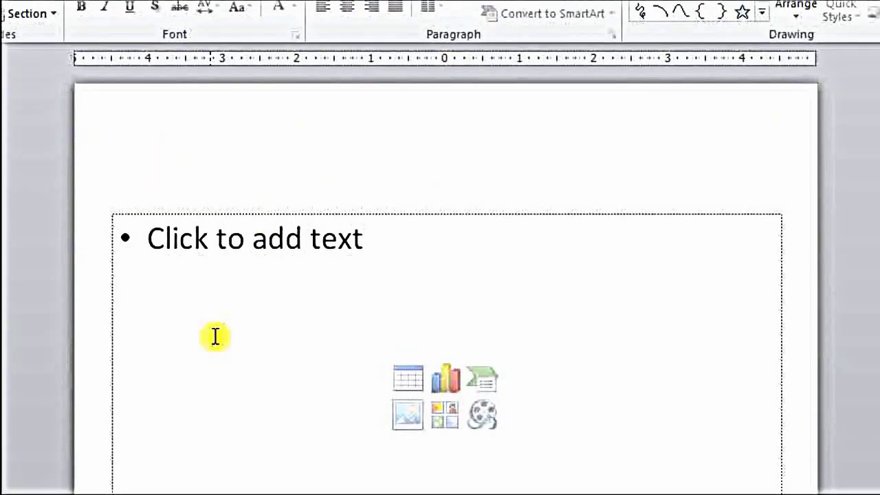
# - Delete the content placeholder from slide 1
pyautogui.click(291, 341)
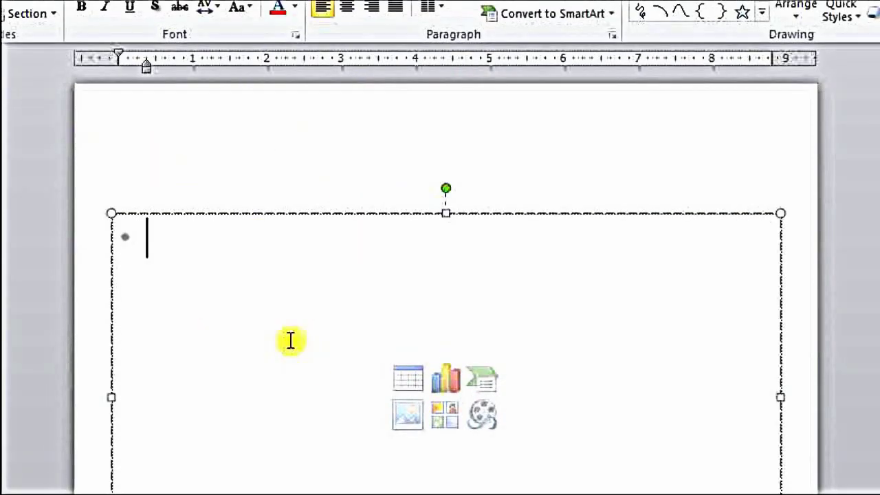
pyautogui.click(205, 216)
pyautogui.press('Delete')
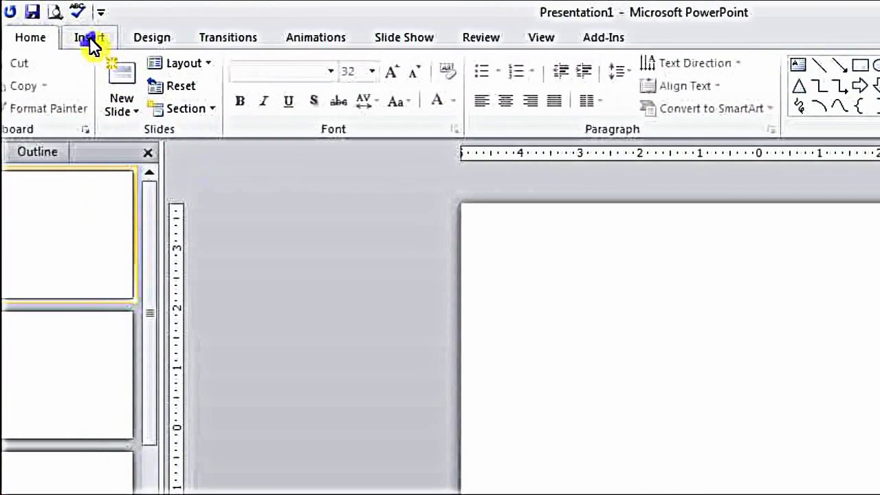
# - Draw a wide one-line text box across the upper part of slide 1
pyautogui.click(90, 39)
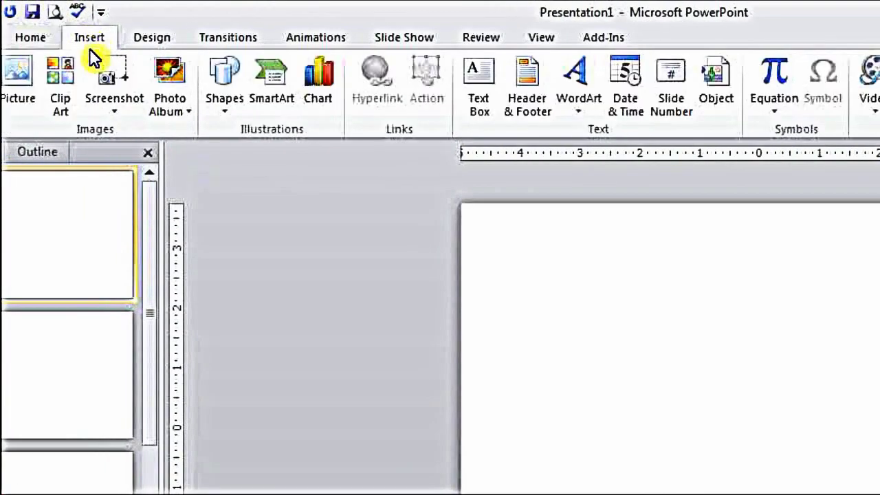
pyautogui.click(478, 97)
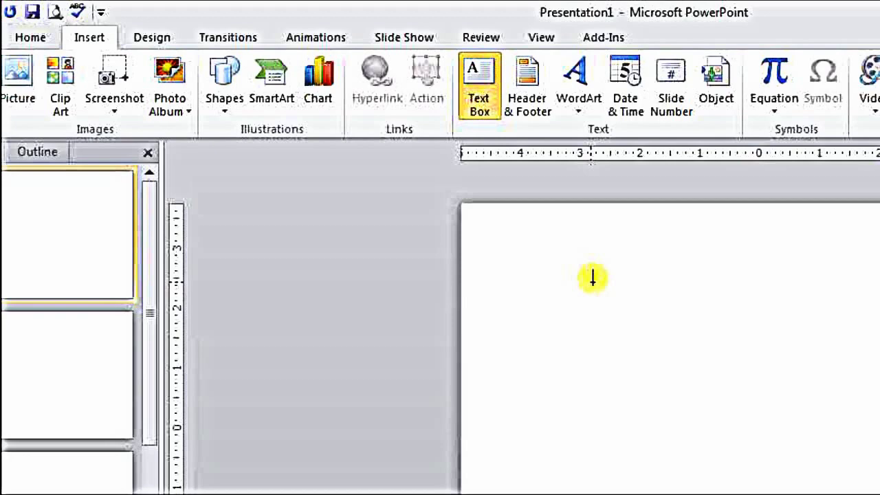
pyautogui.moveTo(593, 278); pyautogui.dragTo(593, 281)
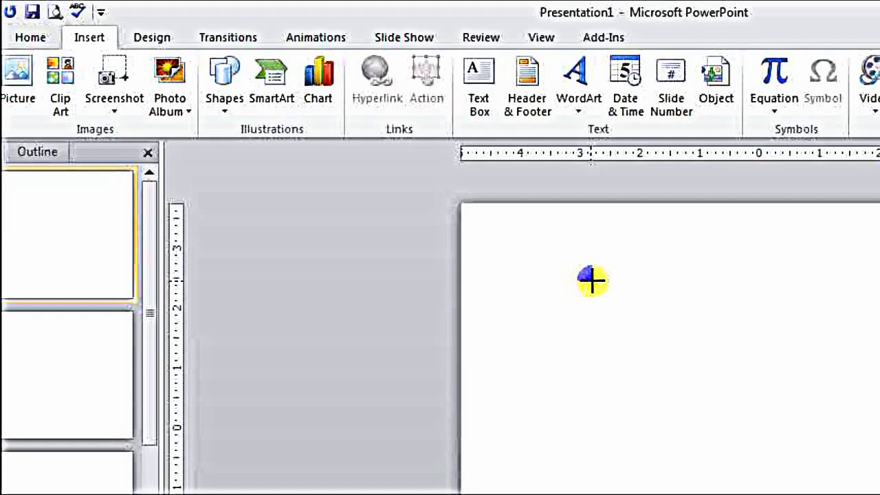
pyautogui.moveTo(593, 281); pyautogui.dragTo(879, 335)
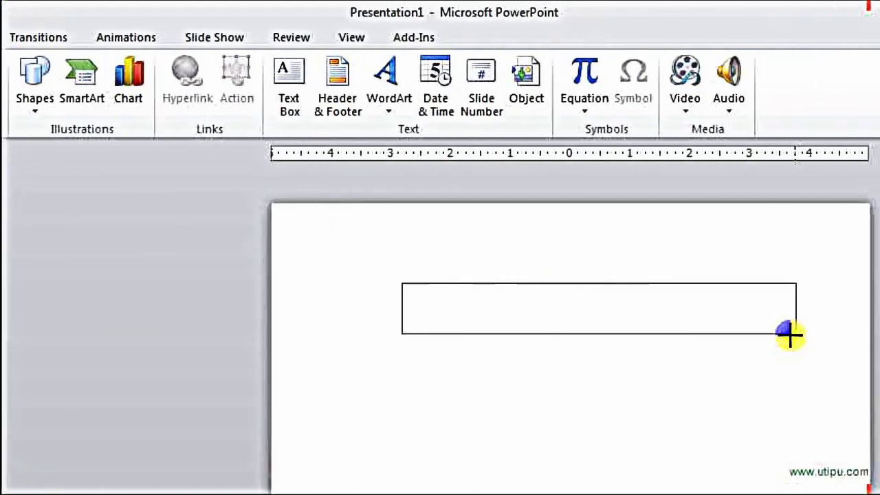
pyautogui.moveTo(789, 335); pyautogui.dragTo(803, 337)
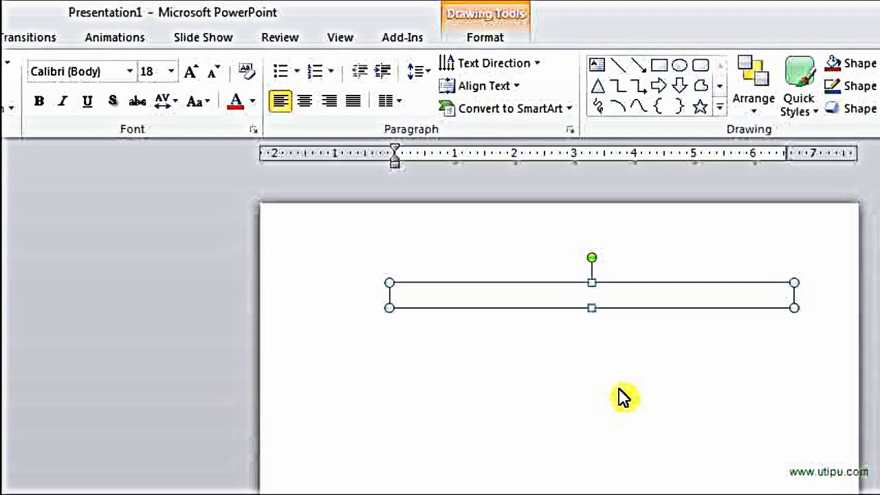
# - Type 'Single' into the text box, then delete the whole text box
pyautogui.write('Single')
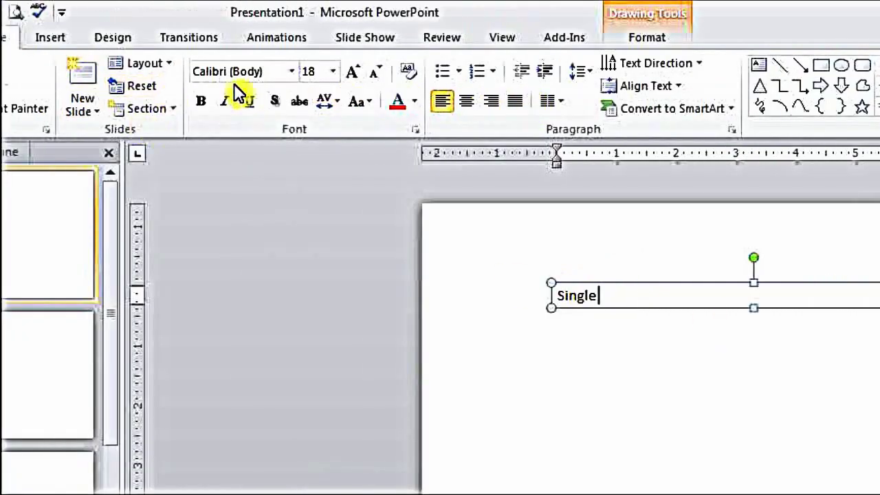
pyautogui.click(293, 73)
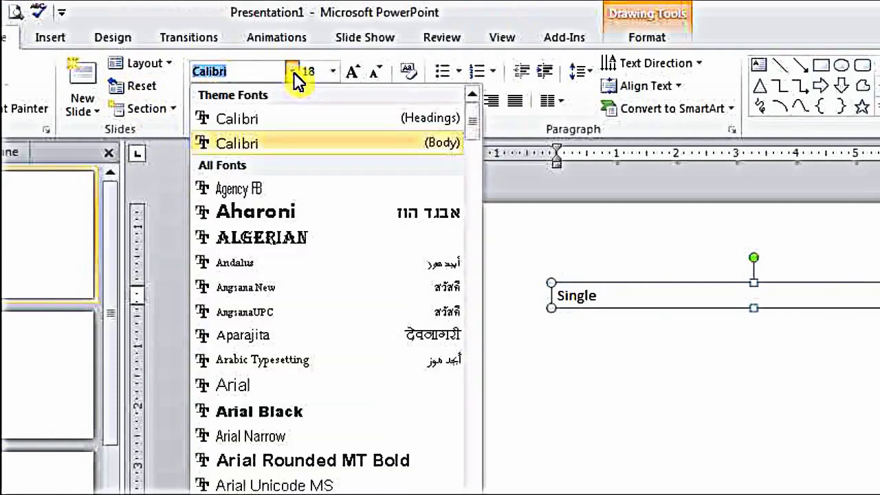
pyautogui.click(462, 22)
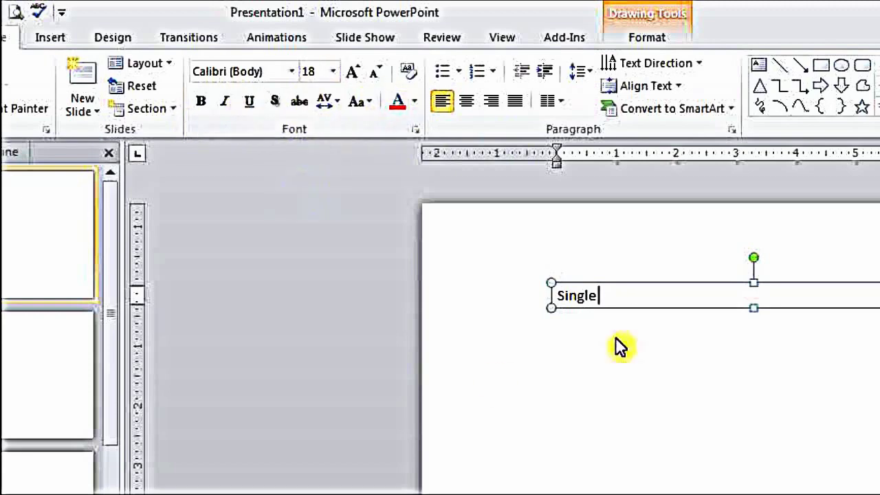
pyautogui.click(640, 315)
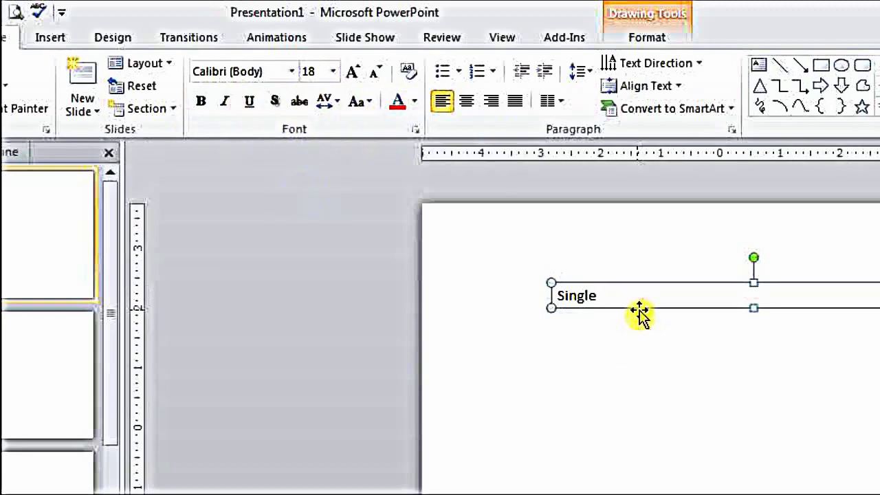
pyautogui.press('Delete')
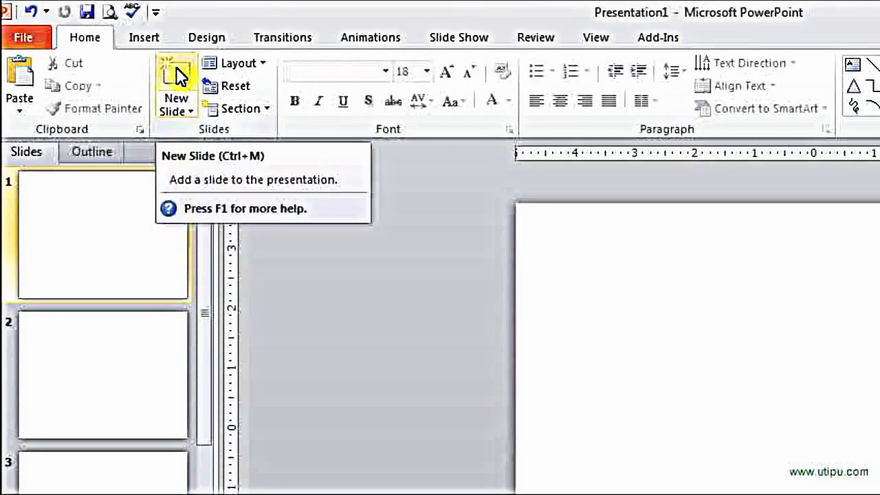
# - Add two new slides and place the cursor in slide 3's title placeholder
pyautogui.click(179, 78)
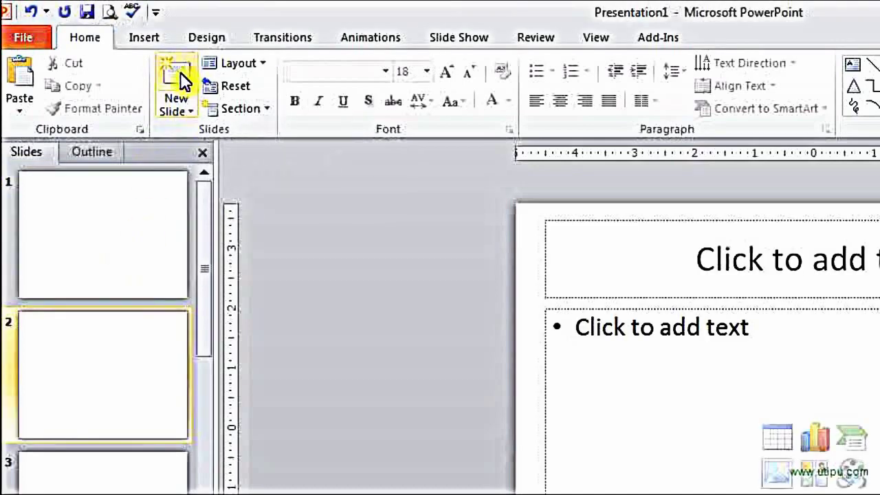
pyautogui.click(182, 79)
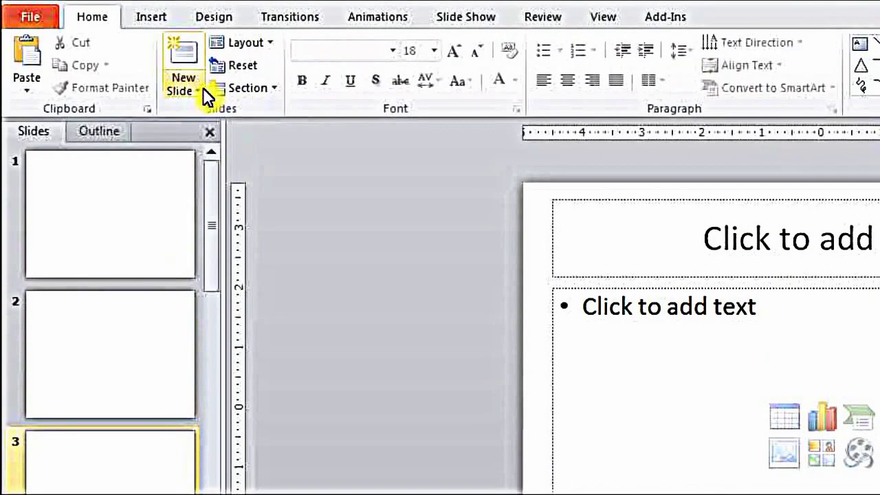
pyautogui.click(196, 91)
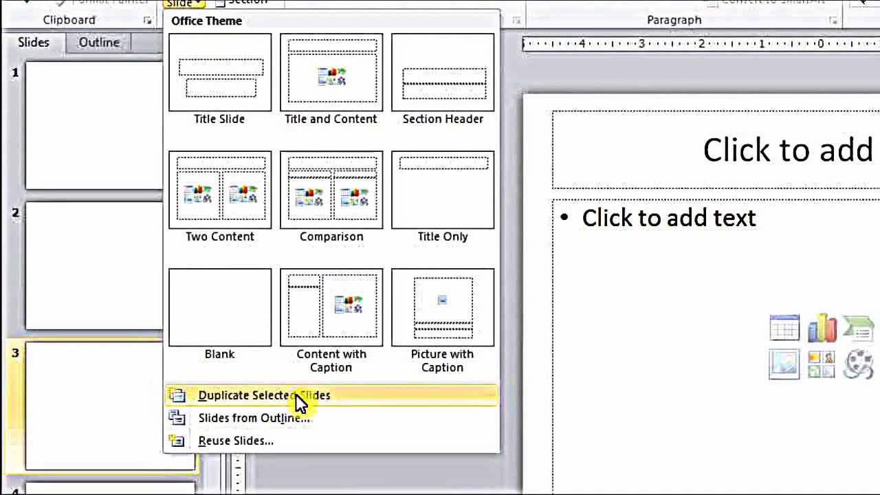
pyautogui.click(99, 131)
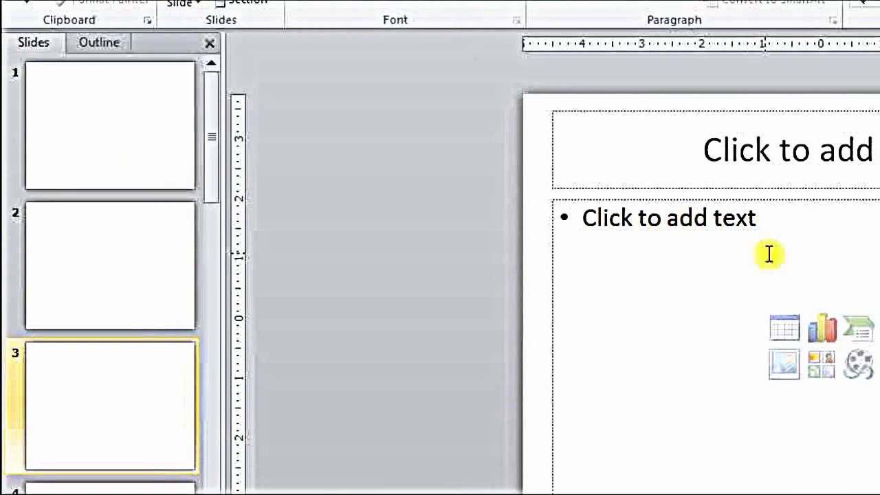
pyautogui.click(786, 155)
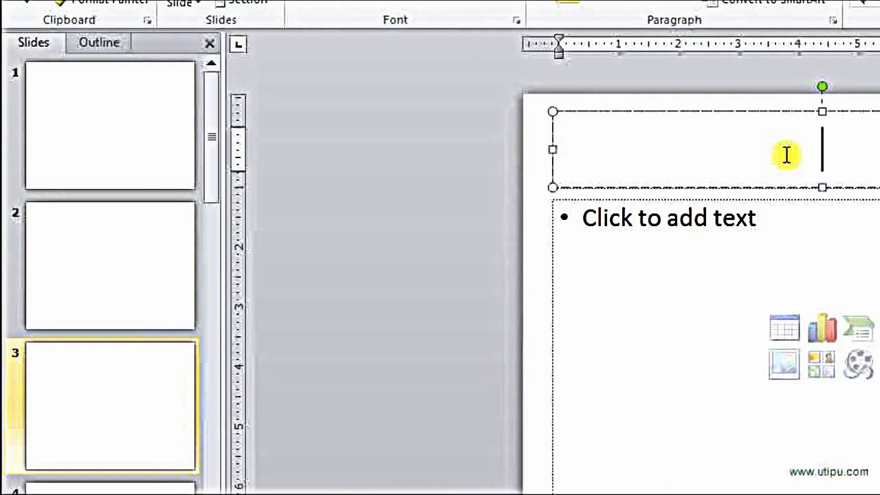
# - Enter 'Red or Blue' as the title of slide 3
pyautogui.write('Red')
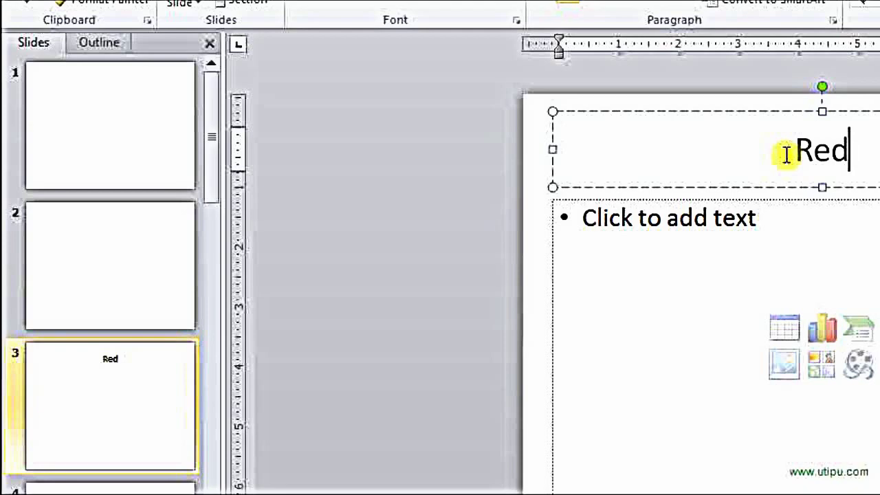
pyautogui.write(' or Bl')
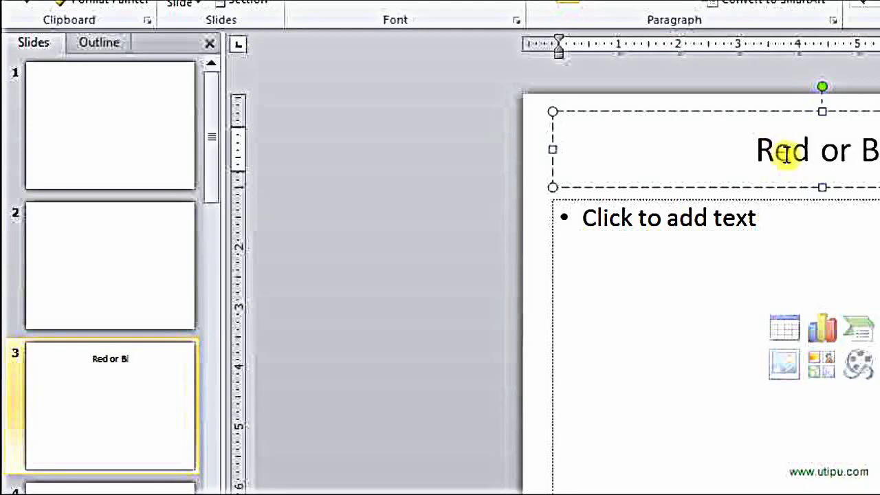
pyautogui.write('ue')
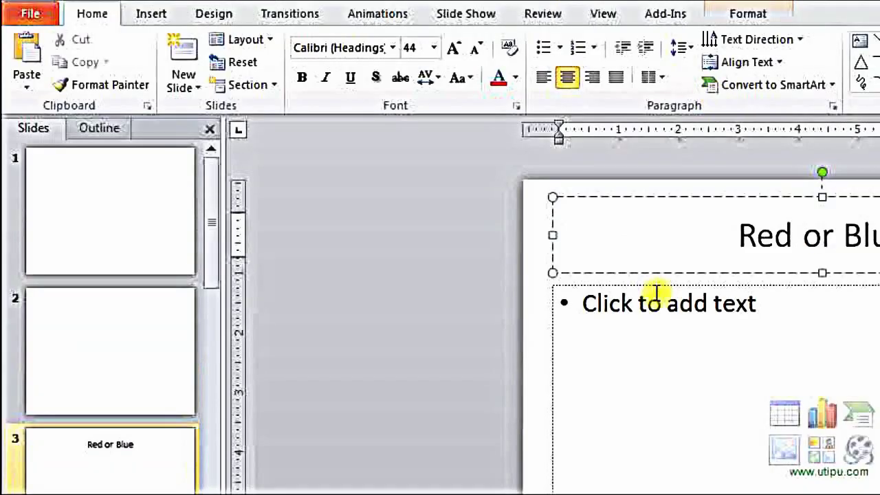
pyautogui.click(543, 295)
# - Duplicate the Red or Blue slide so it appears again as slide 4
pyautogui.click(120, 485)
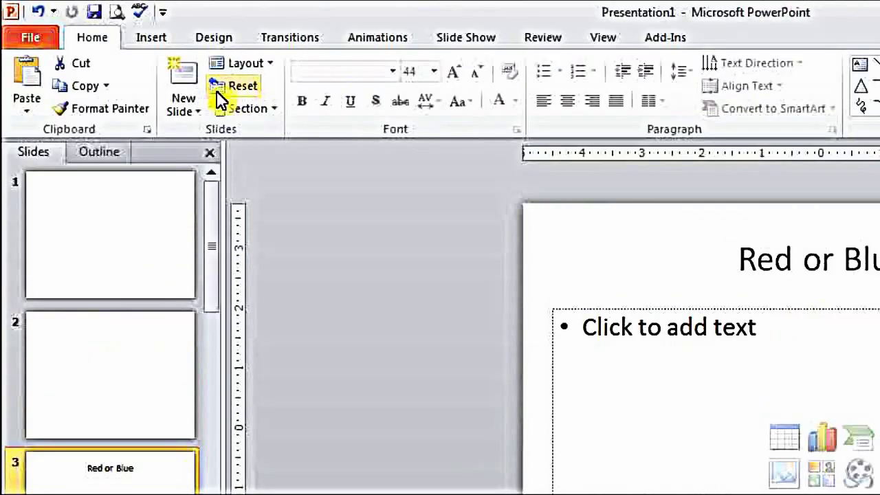
pyautogui.click(200, 110)
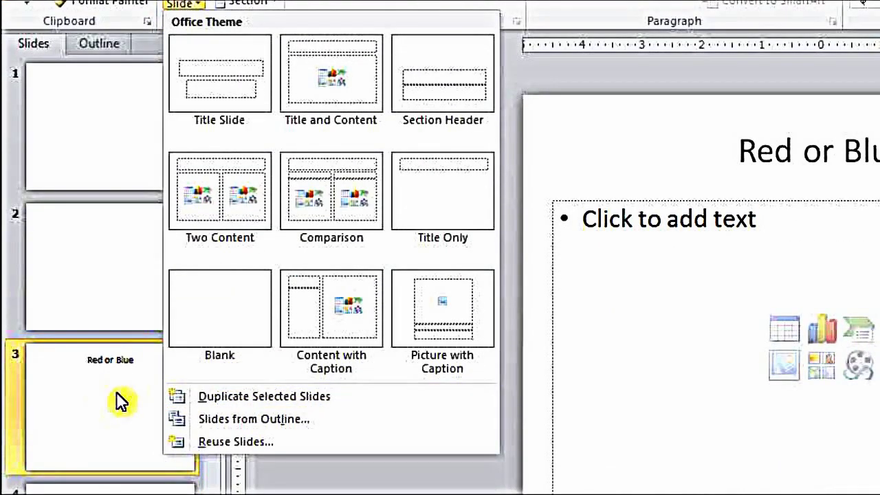
pyautogui.click(225, 396)
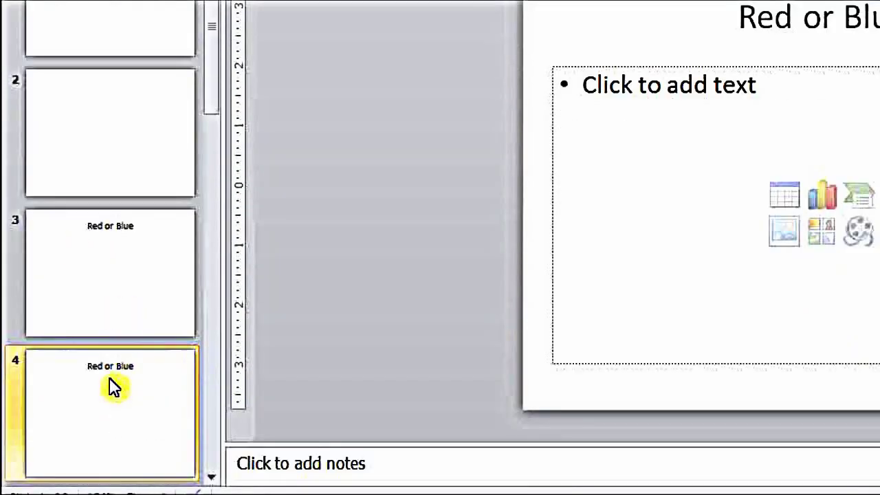
# - Switch back and forth between slides 3 and 4 to compare the duplicate
pyautogui.click(137, 327)
pyautogui.click(127, 389)
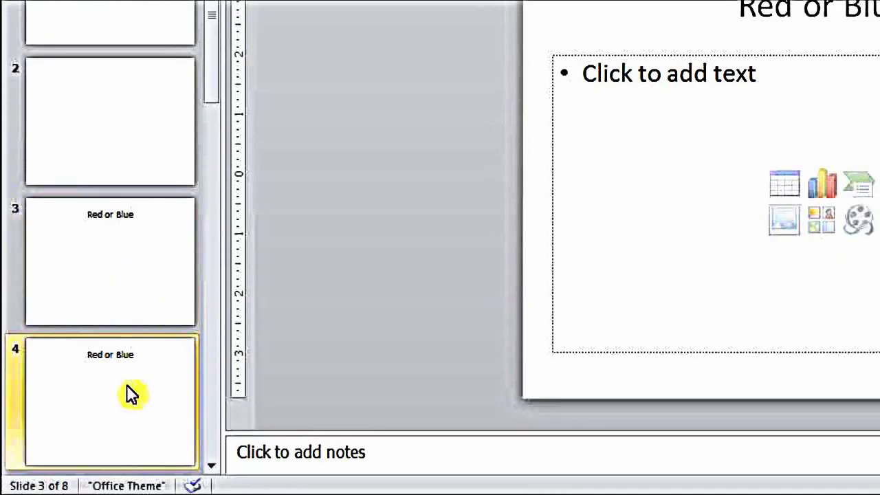
pyautogui.click(132, 256)
pyautogui.click(122, 386)
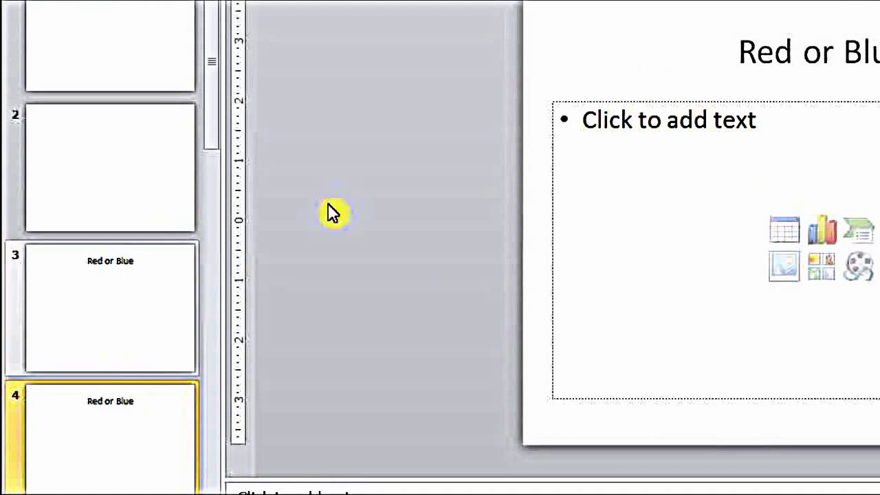
pyautogui.click(132, 323)
pyautogui.click(106, 440)
pyautogui.click(119, 305)
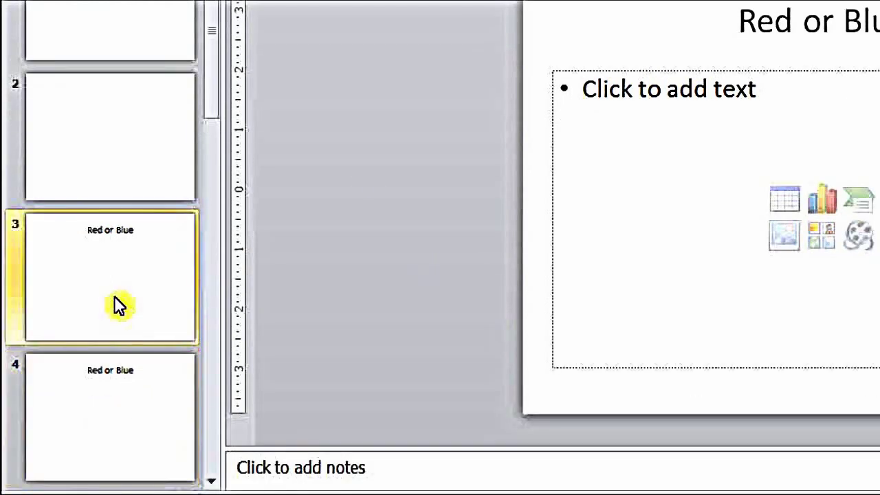
pyautogui.click(113, 413)
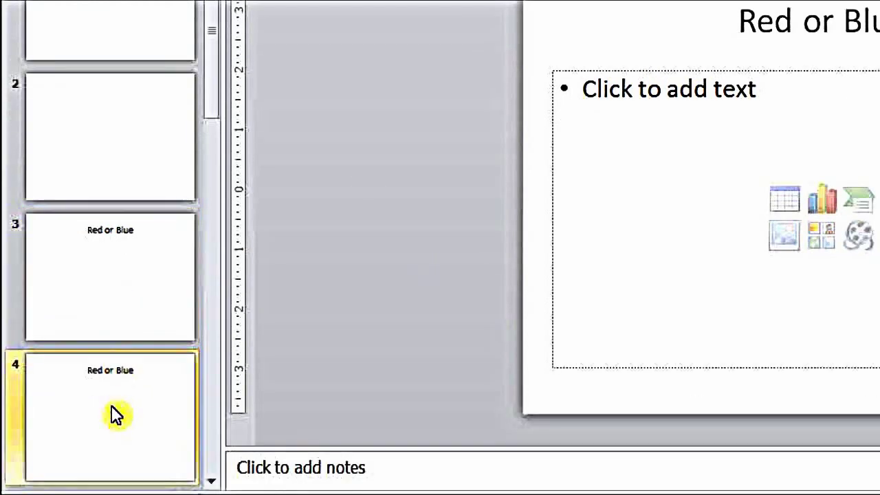
# - Inspect slide 4's empty content box, then compare slides 3 and 4 again
pyautogui.click(682, 165)
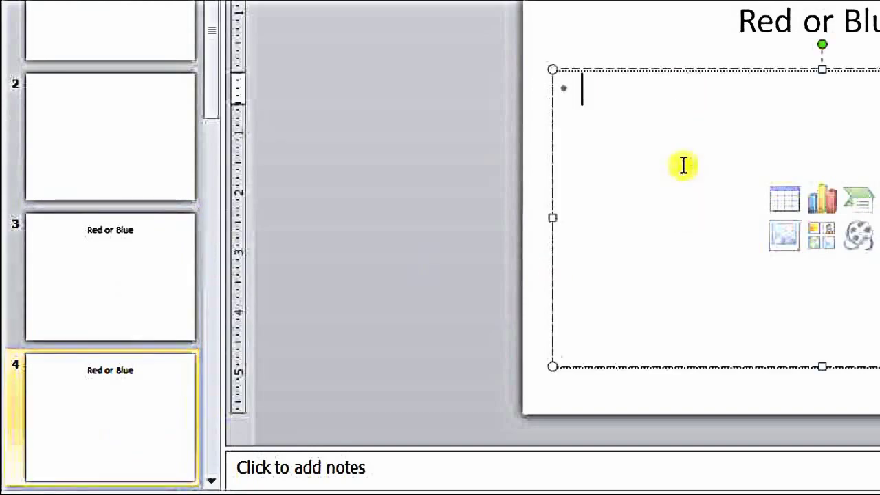
pyautogui.click(674, 71)
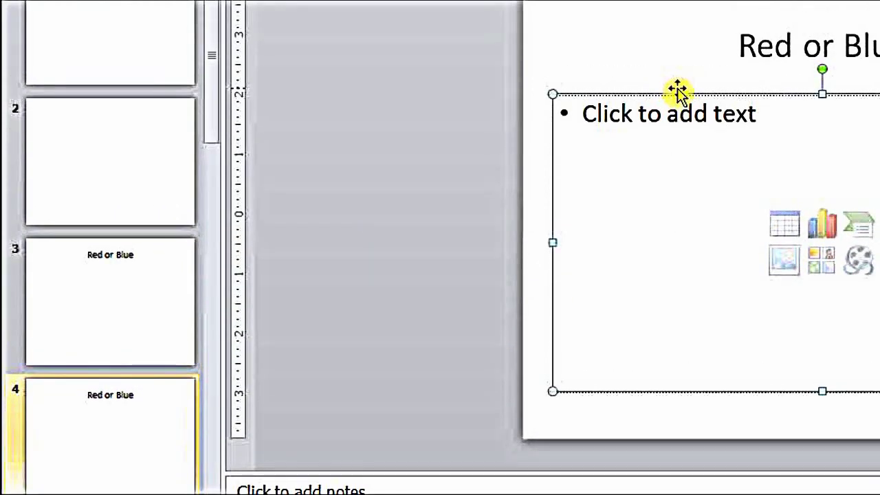
pyautogui.click(344, 189)
pyautogui.click(141, 271)
pyautogui.click(118, 403)
pyautogui.click(109, 361)
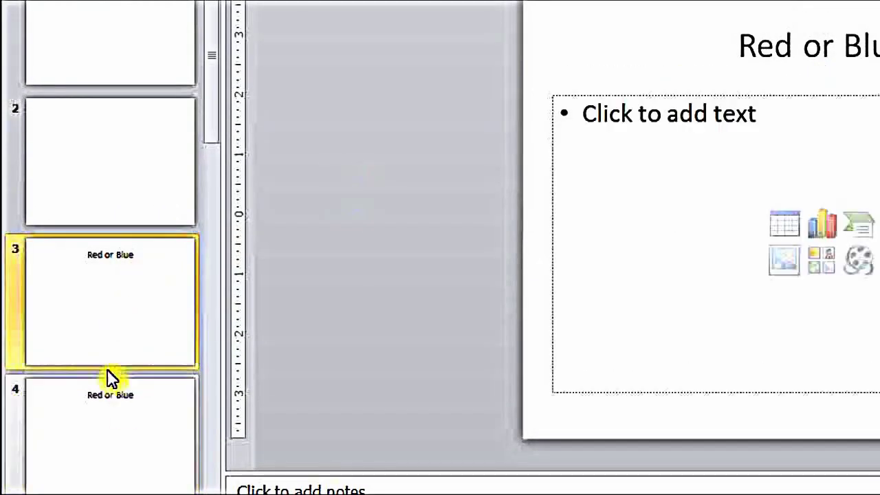
pyautogui.click(103, 403)
pyautogui.click(120, 266)
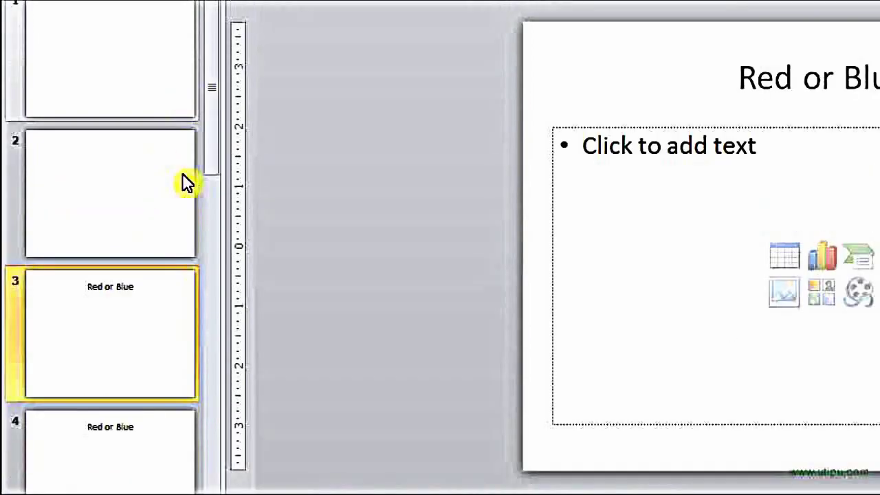
pyautogui.click(196, 92)
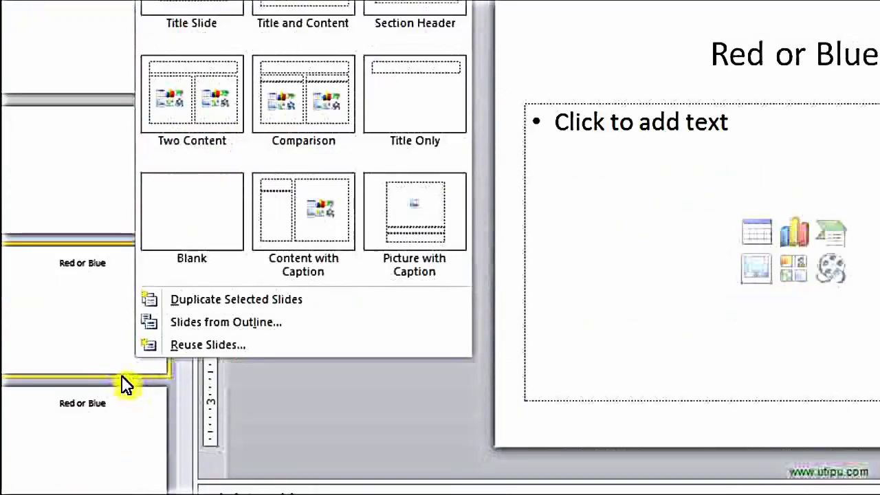
# - Cut the blank first slide and paste it between the two Red or Blue slides
pyautogui.click(154, 485)
pyautogui.click(88, 94)
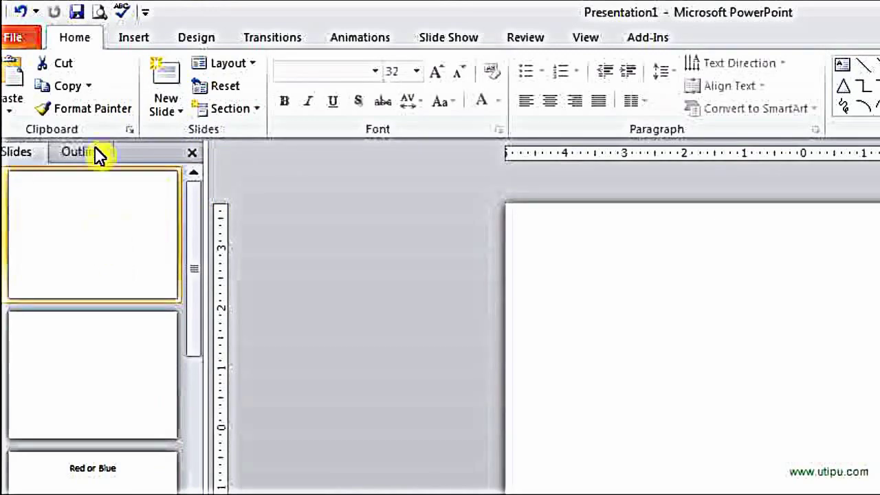
pyautogui.click(83, 69)
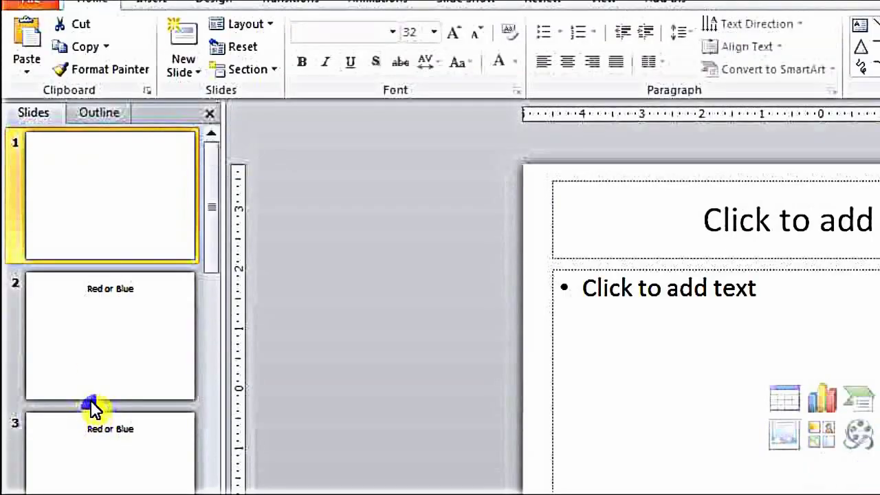
pyautogui.click(91, 401)
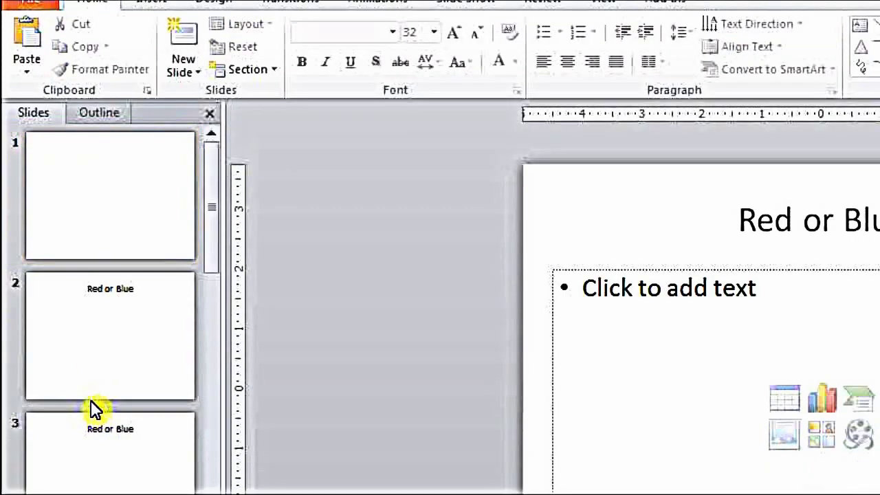
pyautogui.click(95, 417)
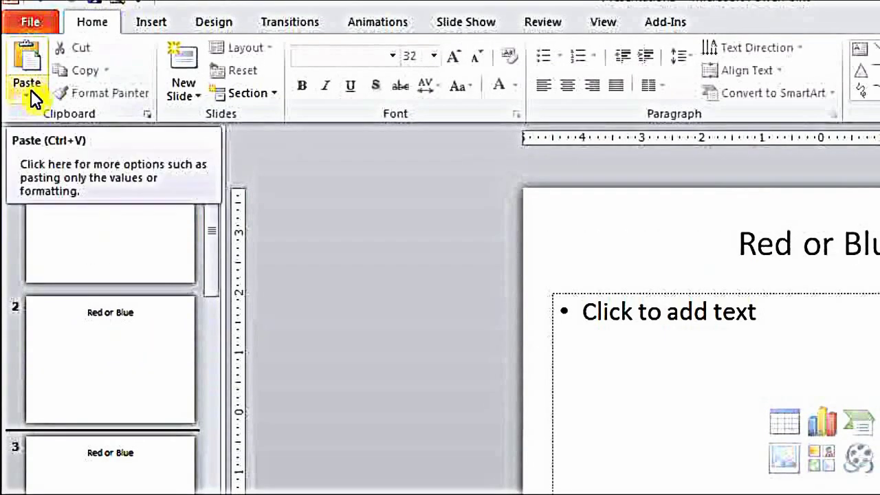
pyautogui.click(29, 80)
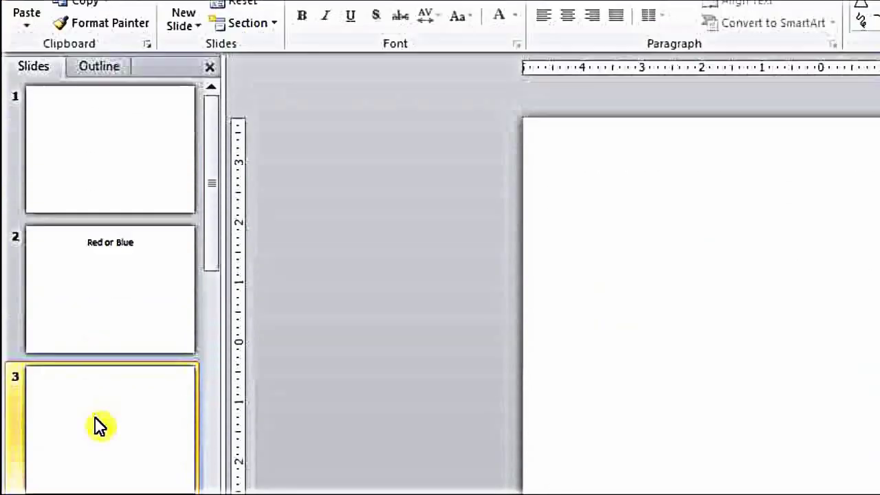
pyautogui.click(95, 88)
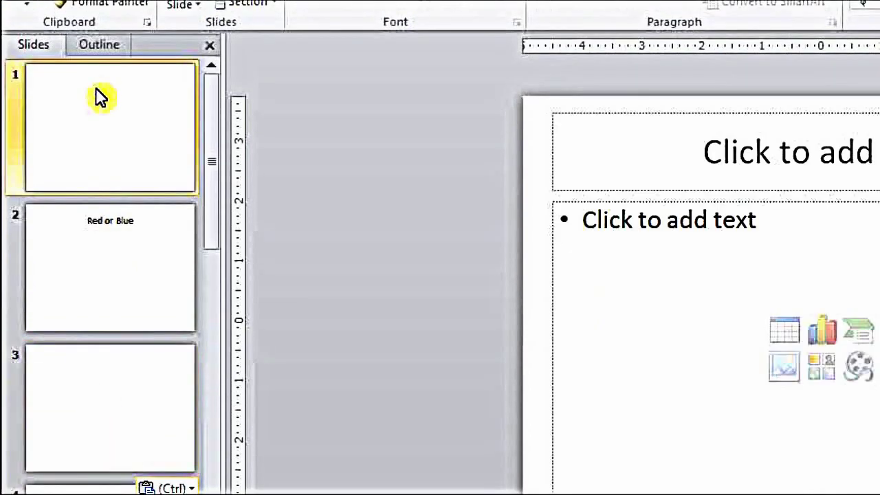
pyautogui.click(643, 138)
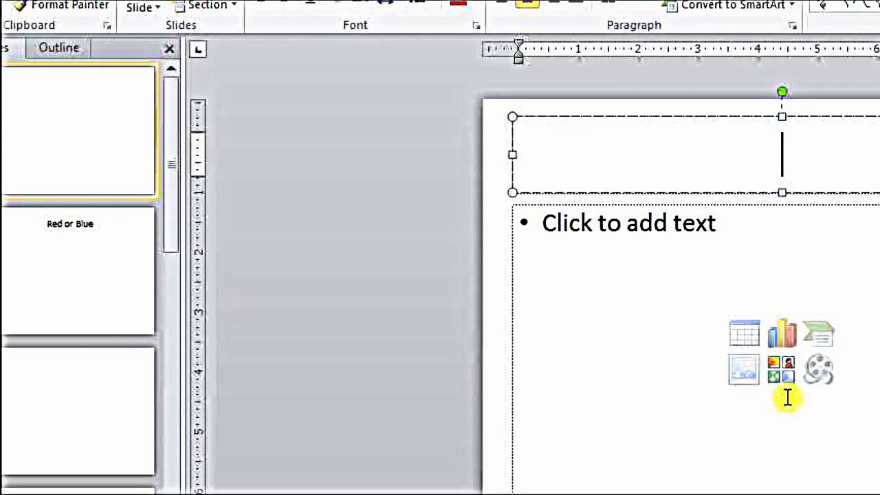
# - Insert the wizard clip art, found by searching 'man', onto slide 1
pyautogui.click(781, 370)
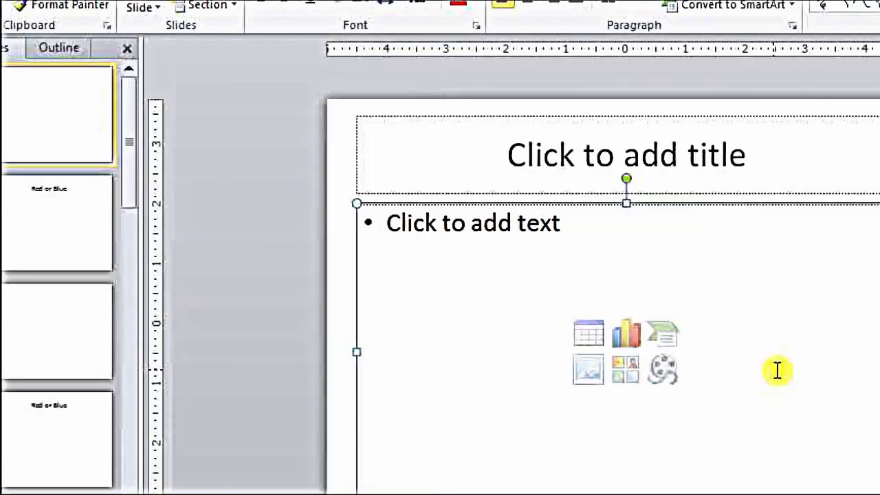
pyautogui.click(852, 94)
pyautogui.click(688, 386)
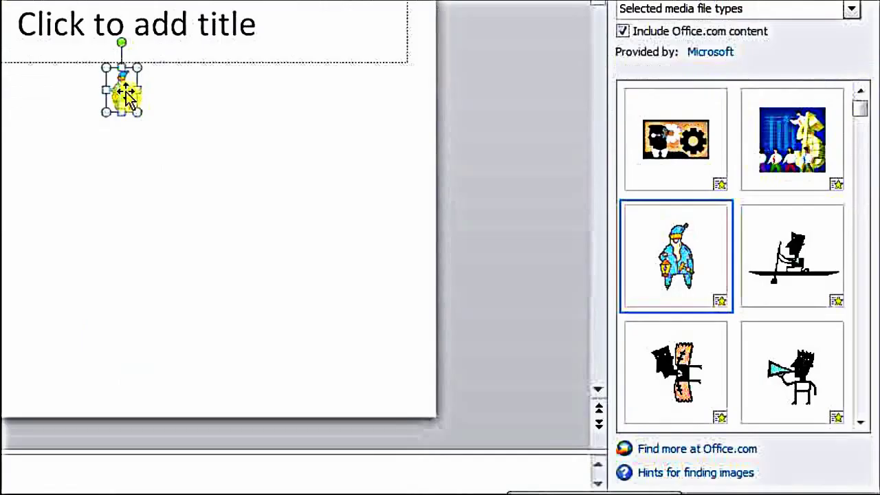
# - Enlarge the wizard figure and position it below the slide's title area
pyautogui.moveTo(134, 223); pyautogui.dragTo(211, 423)
pyautogui.moveTo(198, 290); pyautogui.dragTo(220, 336)
pyautogui.moveTo(182, 258); pyautogui.dragTo(161, 193)
pyautogui.moveTo(201, 271); pyautogui.dragTo(162, 212)
pyautogui.moveTo(135, 163); pyautogui.dragTo(136, 192)
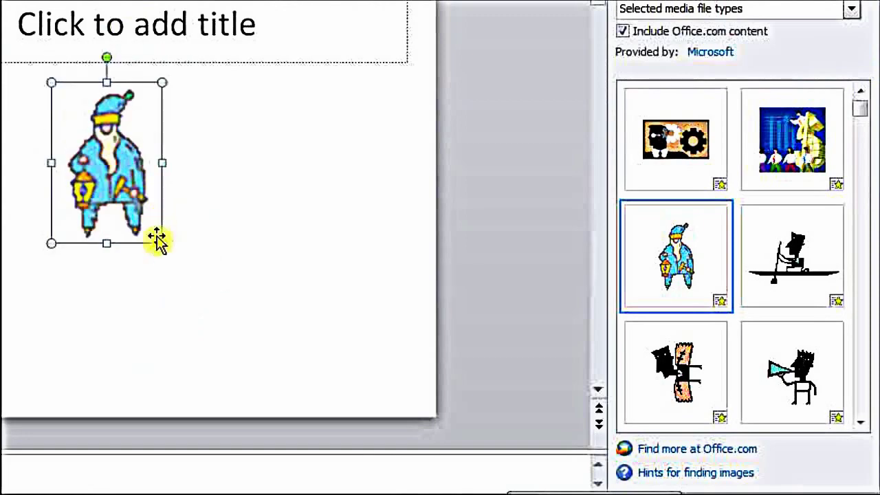
pyautogui.moveTo(158, 240); pyautogui.dragTo(160, 236)
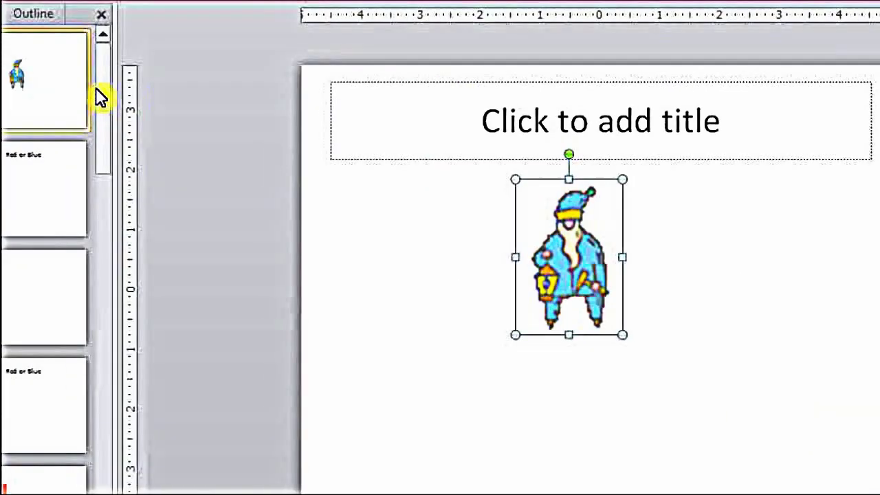
pyautogui.click(66, 84)
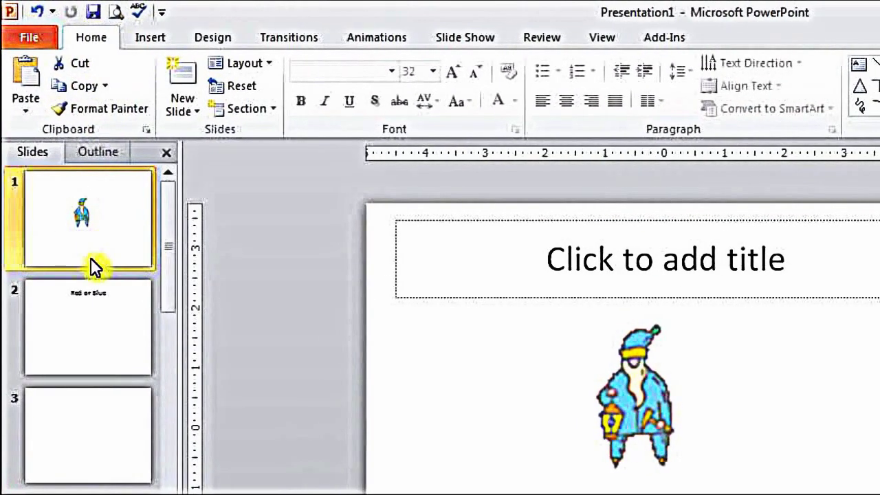
# - Paste a blank slide after the Red or Blue slide and cut the wizard slide
pyautogui.click(77, 378)
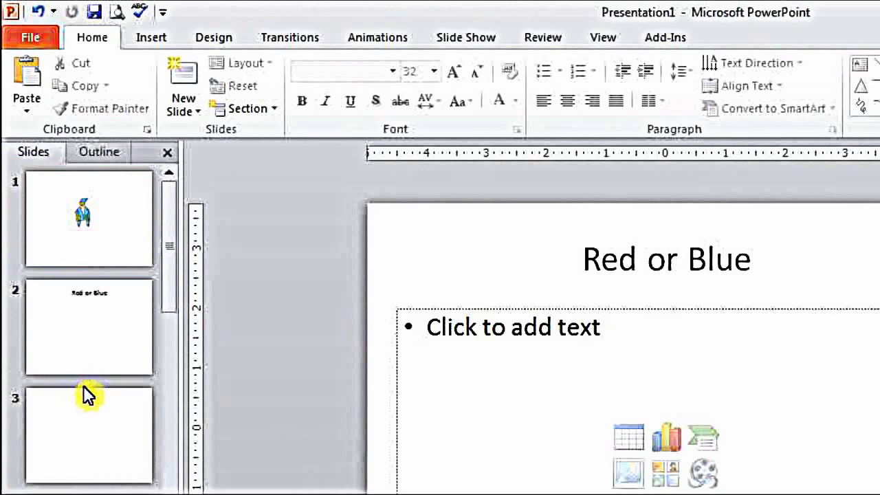
pyautogui.click(41, 66)
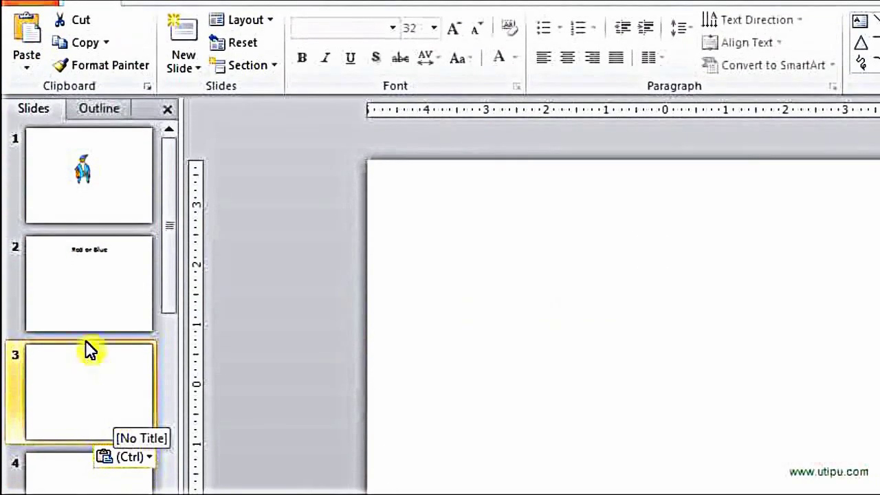
pyautogui.click(82, 187)
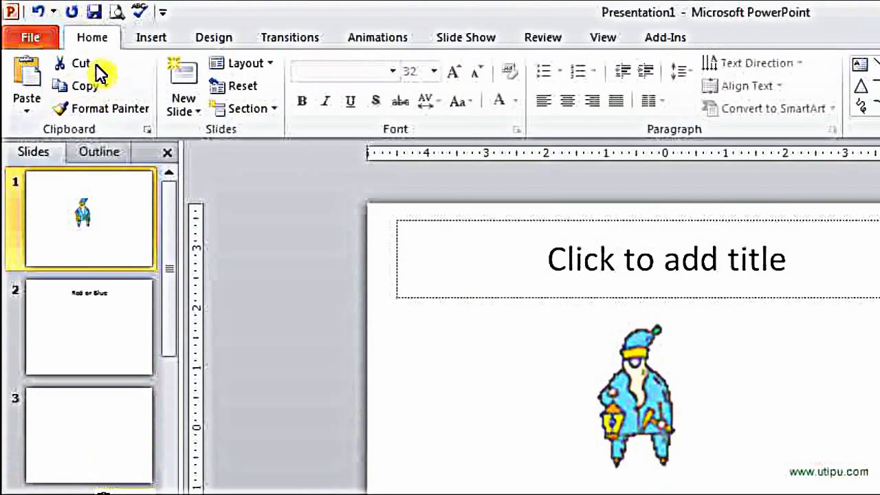
pyautogui.click(81, 63)
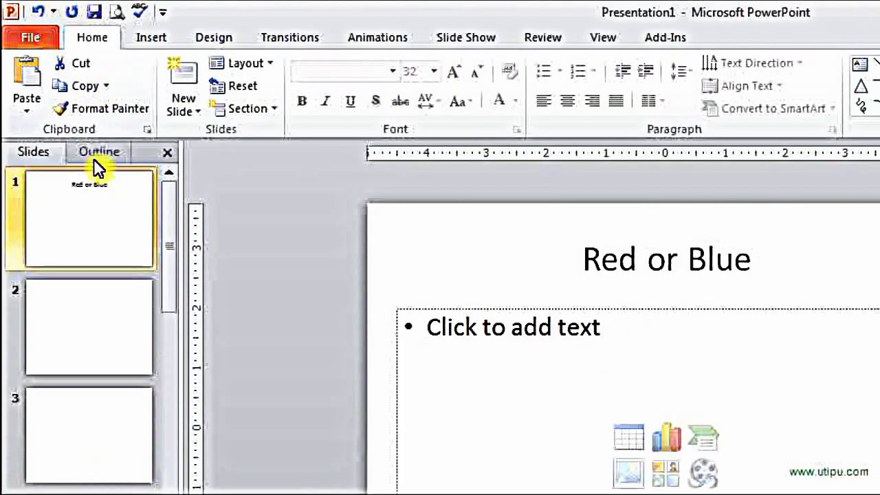
# - Paste the wizard slide in as slide 3, then close the Clip Art pane
pyautogui.click(86, 374)
pyautogui.click(82, 382)
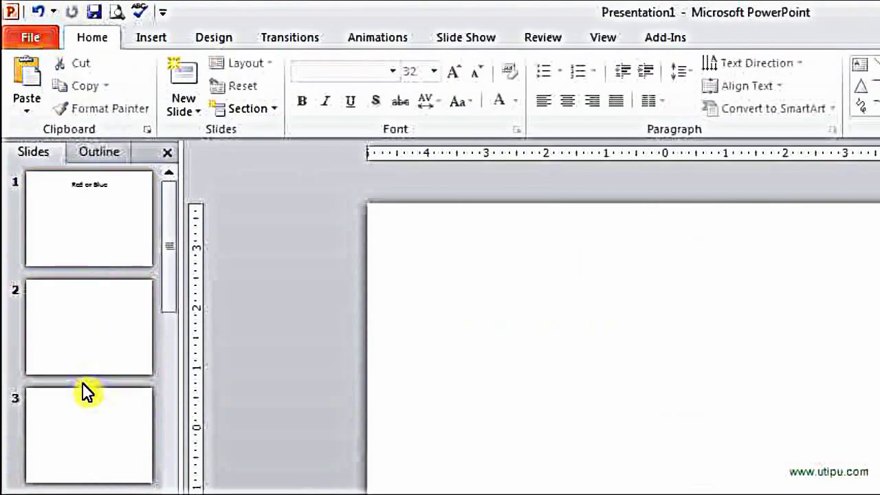
pyautogui.click(25, 77)
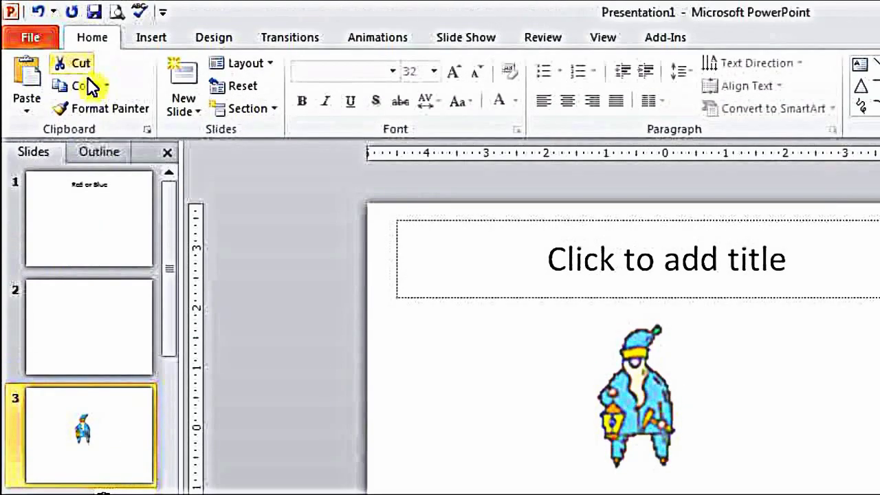
pyautogui.click(23, 110)
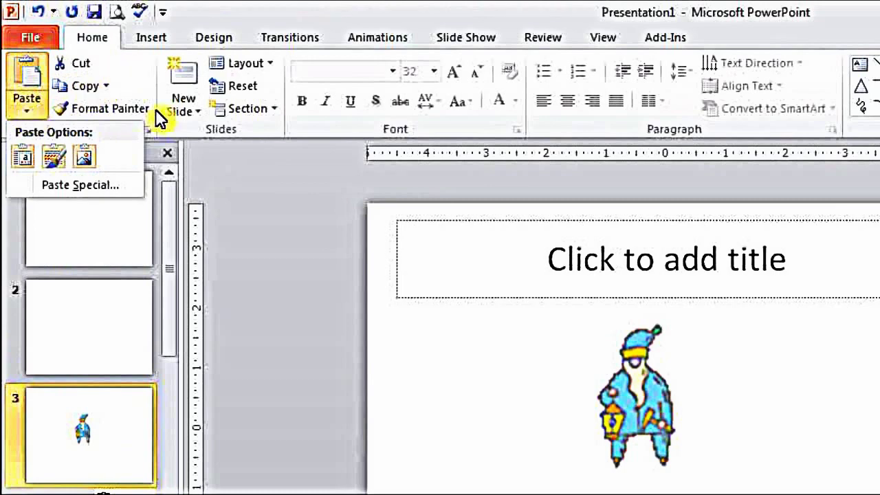
pyautogui.click(144, 81)
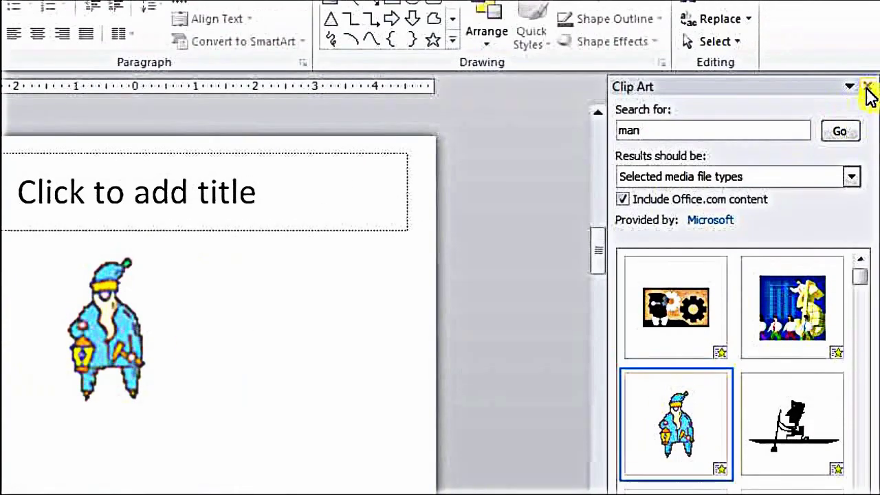
pyautogui.click(868, 57)
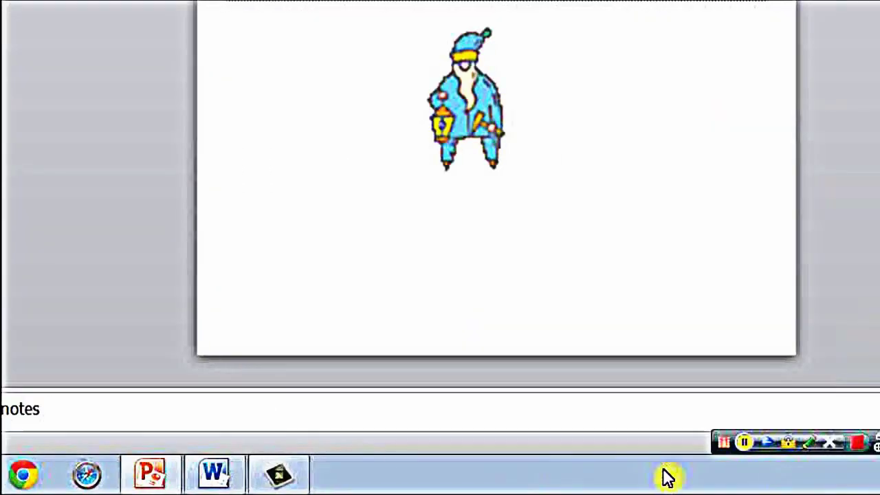
# - Scroll the Slides pane back to the top and select slide 1
pyautogui.click(744, 441)
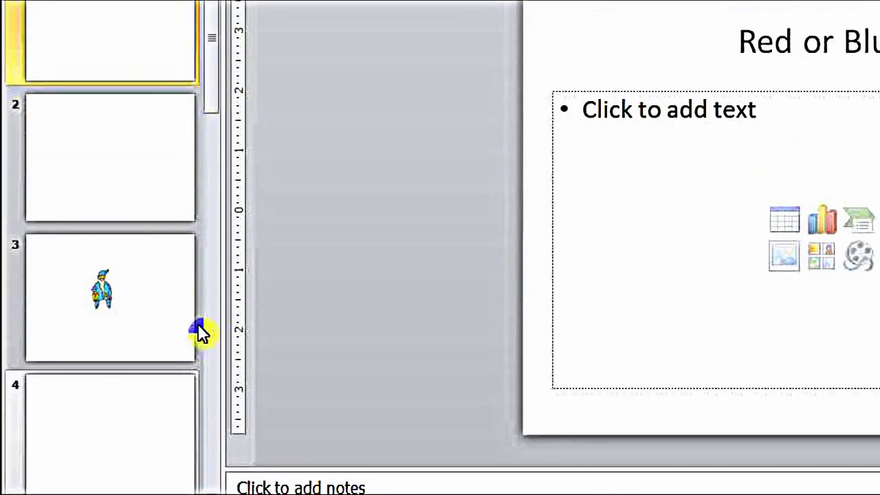
pyautogui.moveTo(216, 72); pyautogui.dragTo(207, 41)
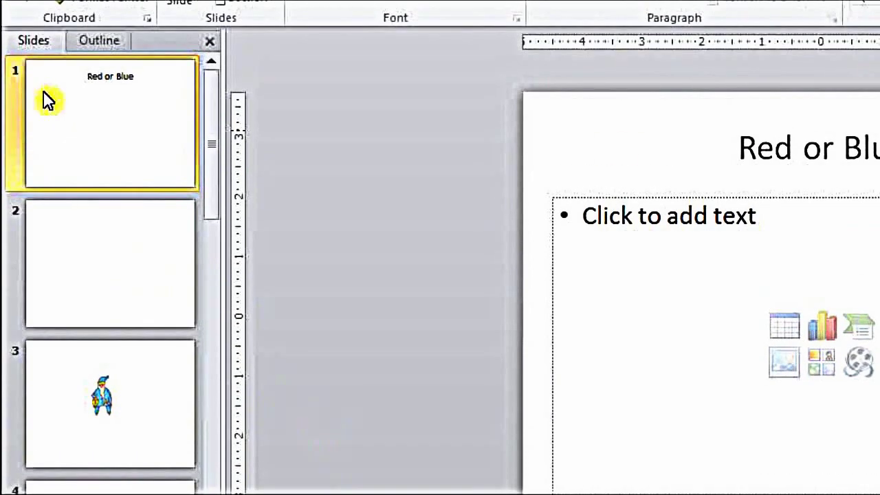
# - Drag the Red or Blue slide down to second place, after the blank slide
pyautogui.click(708, 144)
pyautogui.moveTo(708, 144); pyautogui.dragTo(879, 147)
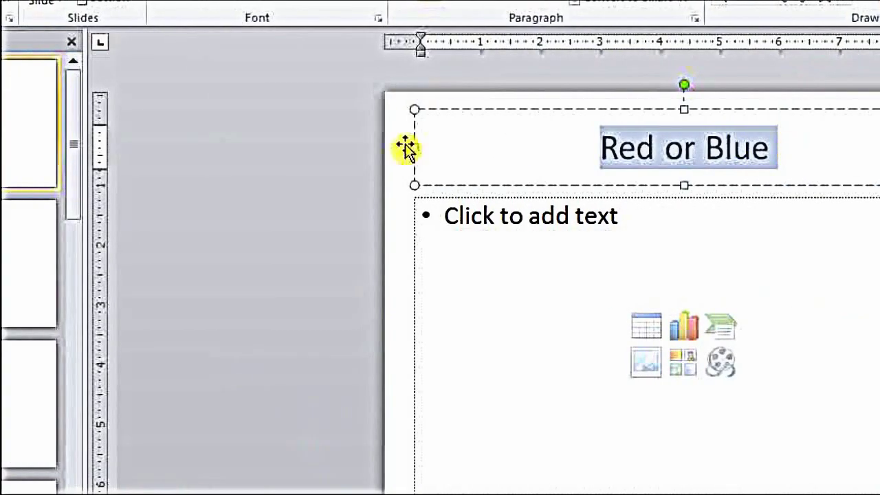
pyautogui.click(364, 156)
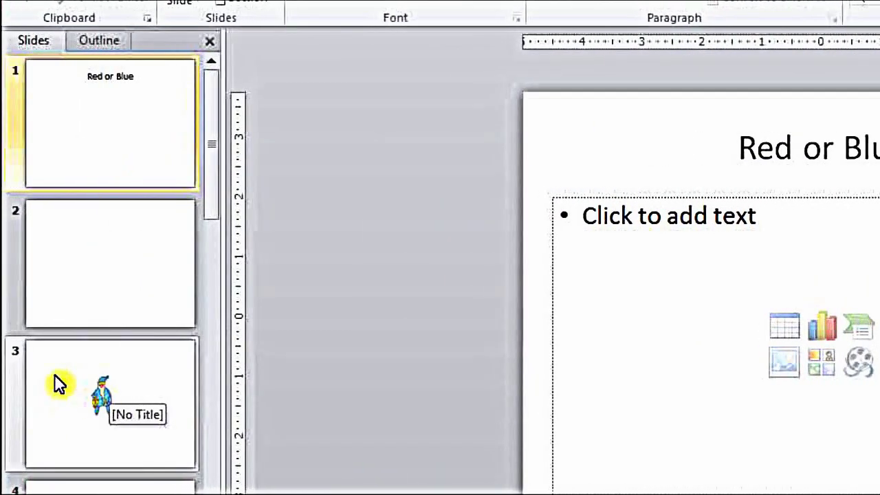
pyautogui.click(119, 140)
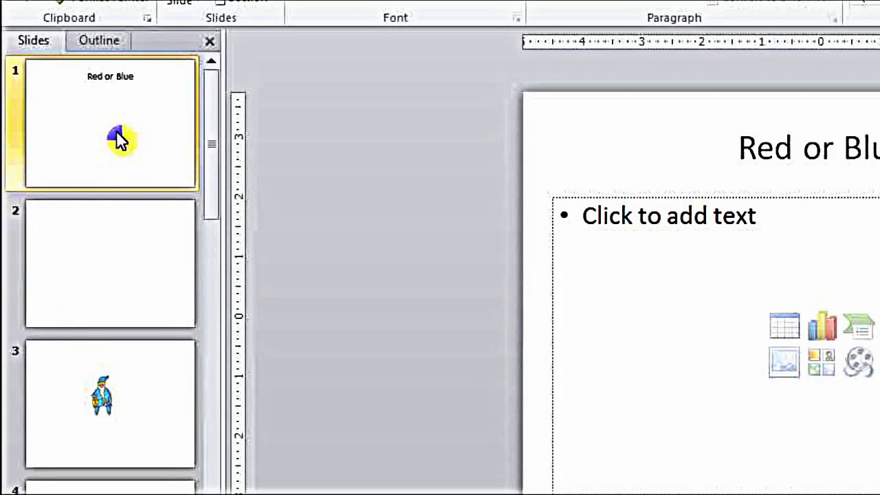
pyautogui.moveTo(119, 139); pyautogui.dragTo(135, 337)
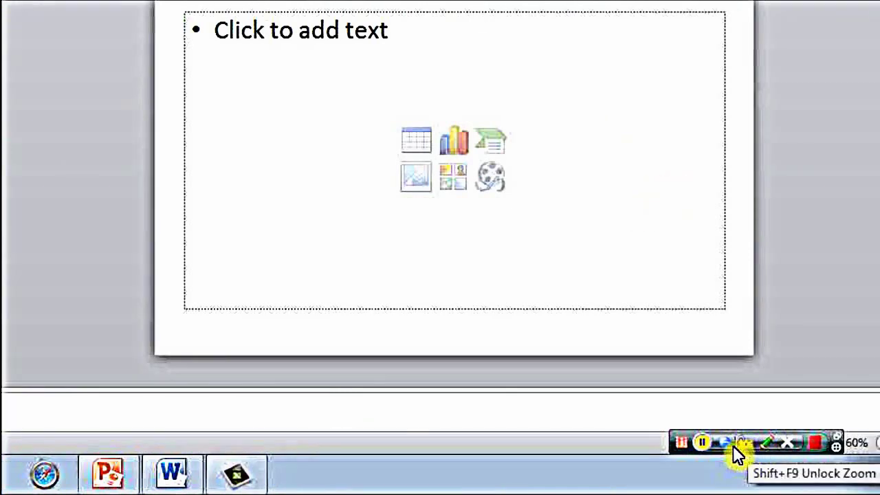
pyautogui.click(724, 443)
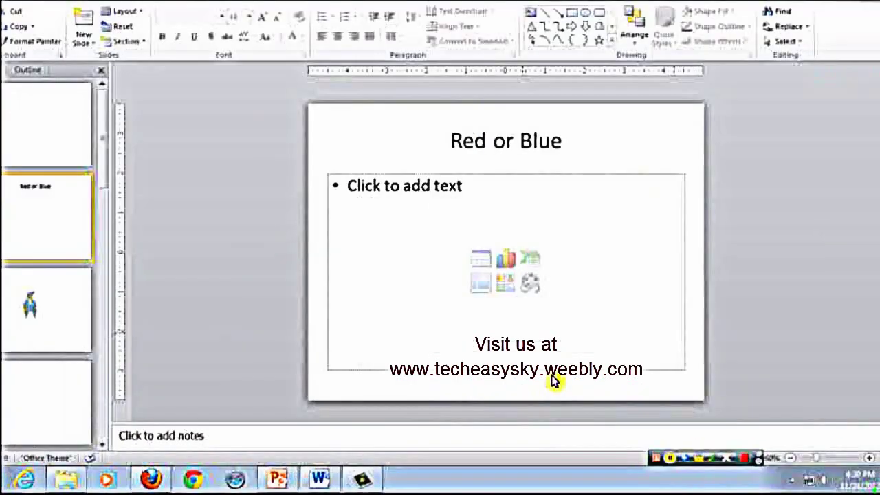